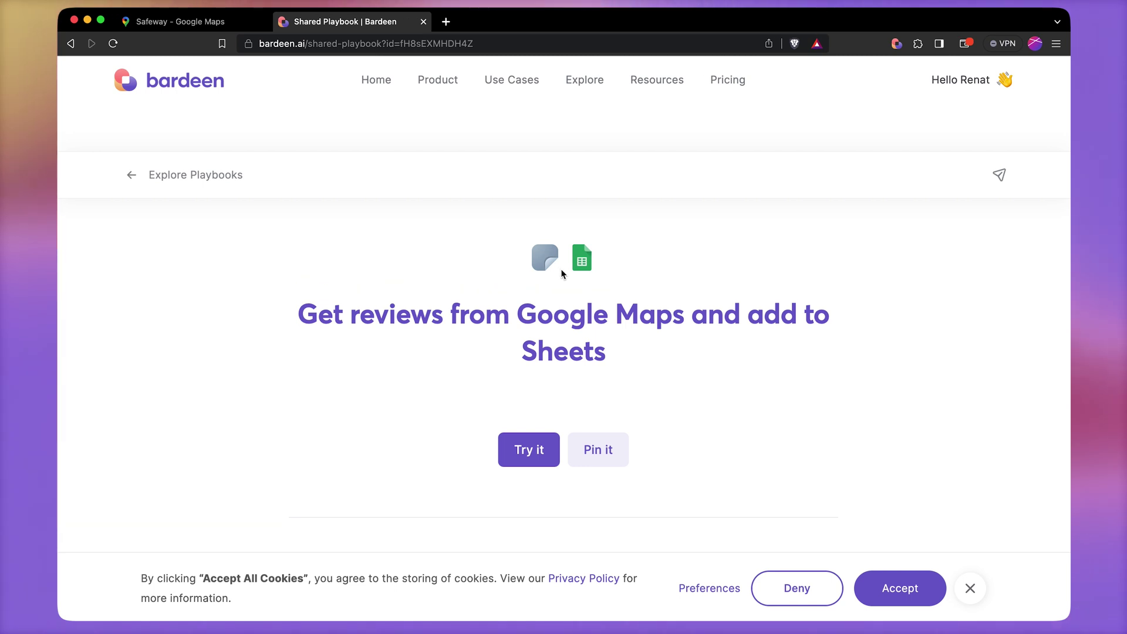
Pin the "Get reviews from Google Maps and add to Sheets" playbook and switch to Google Maps to browse Safeway's reviews
{"action": "left_click", "coordinate": [610, 461]}
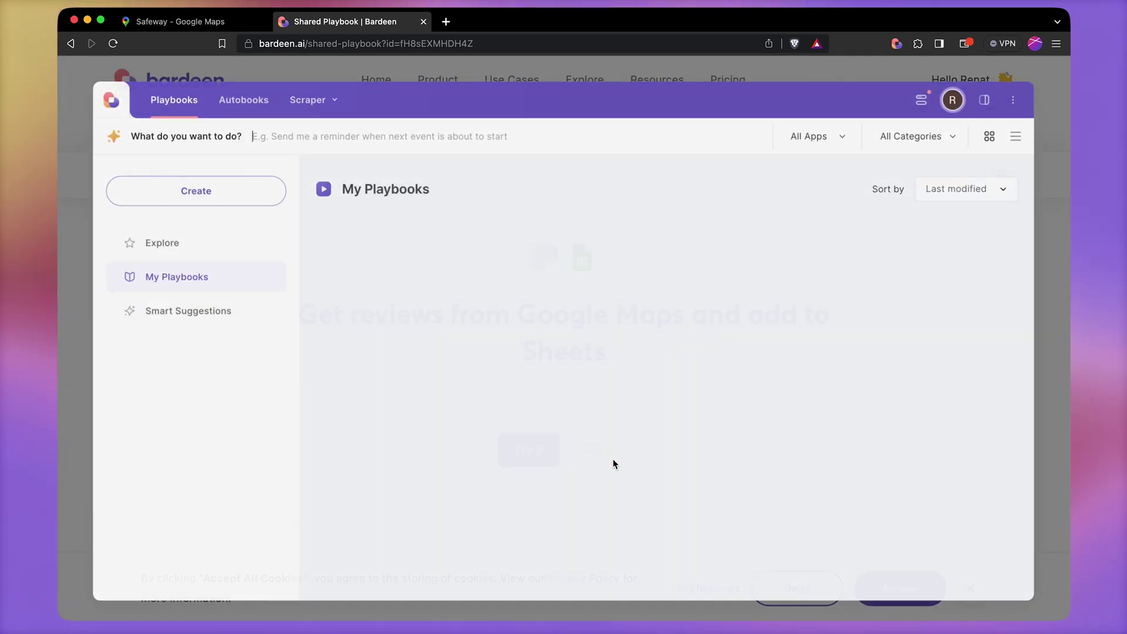
{"action": "left_click", "coordinate": [241, 26]}
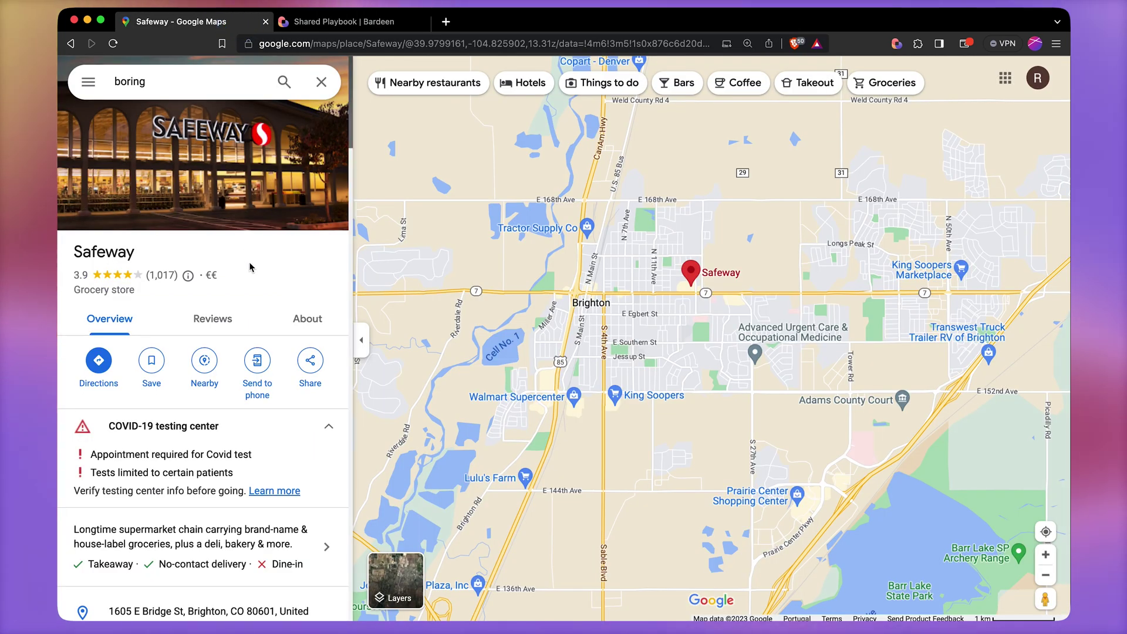
{"action": "left_click", "coordinate": [223, 311]}
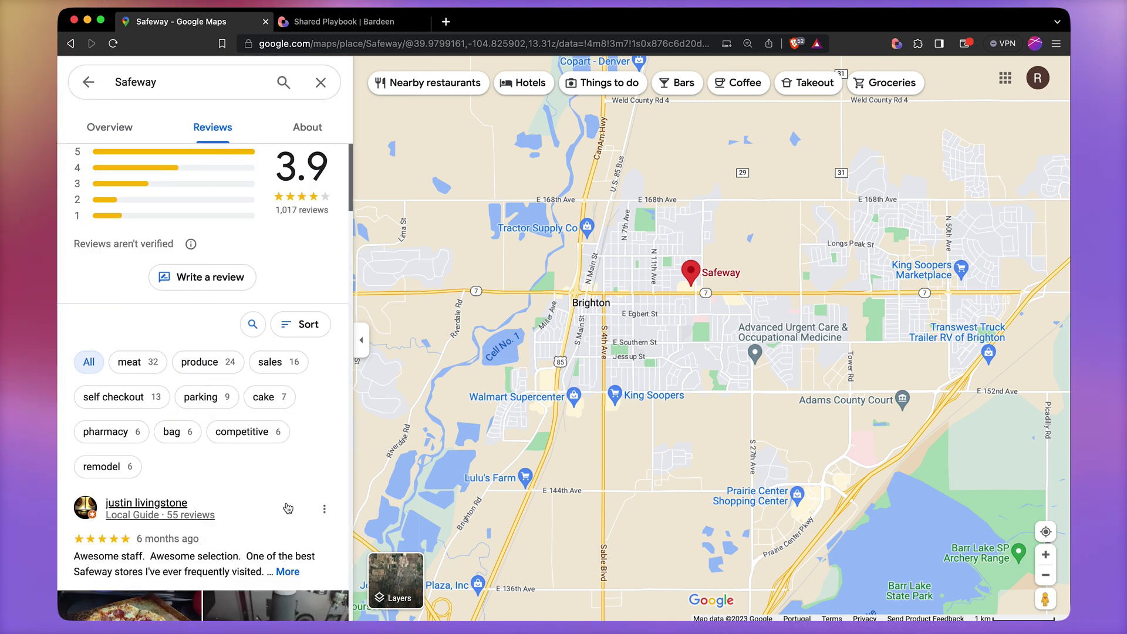
{"action": "scroll", "coordinate": [288, 508], "scroll_direction": "down", "scroll_amount": 8}
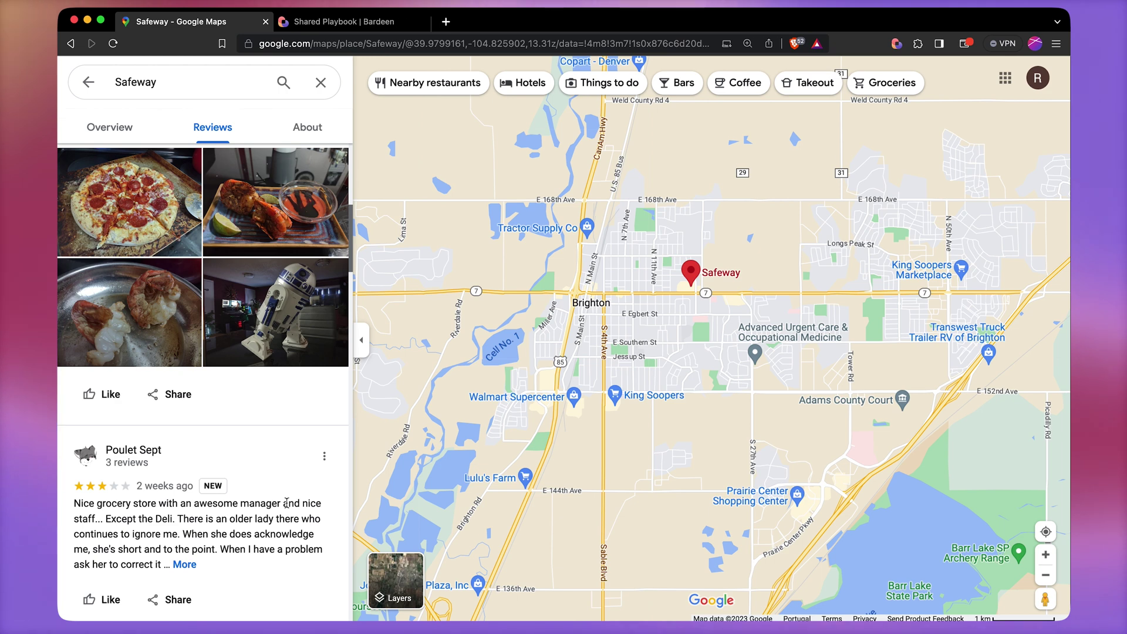
{"action": "scroll", "coordinate": [244, 440], "scroll_direction": "down", "scroll_amount": 4}
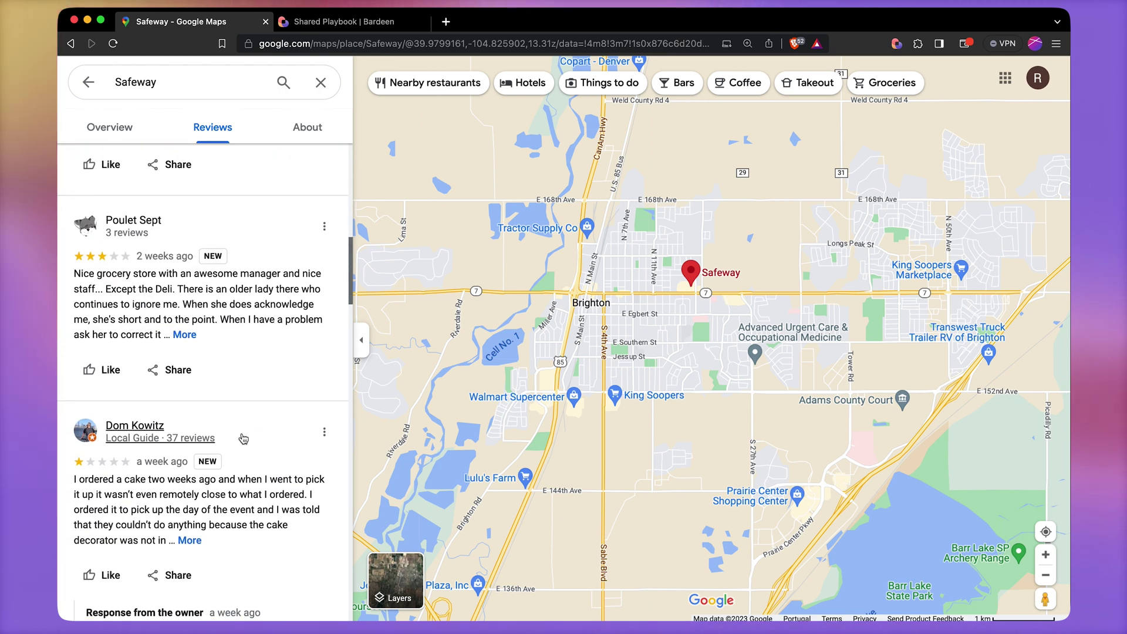
{"action": "scroll", "coordinate": [244, 439], "scroll_direction": "up", "scroll_amount": 10}
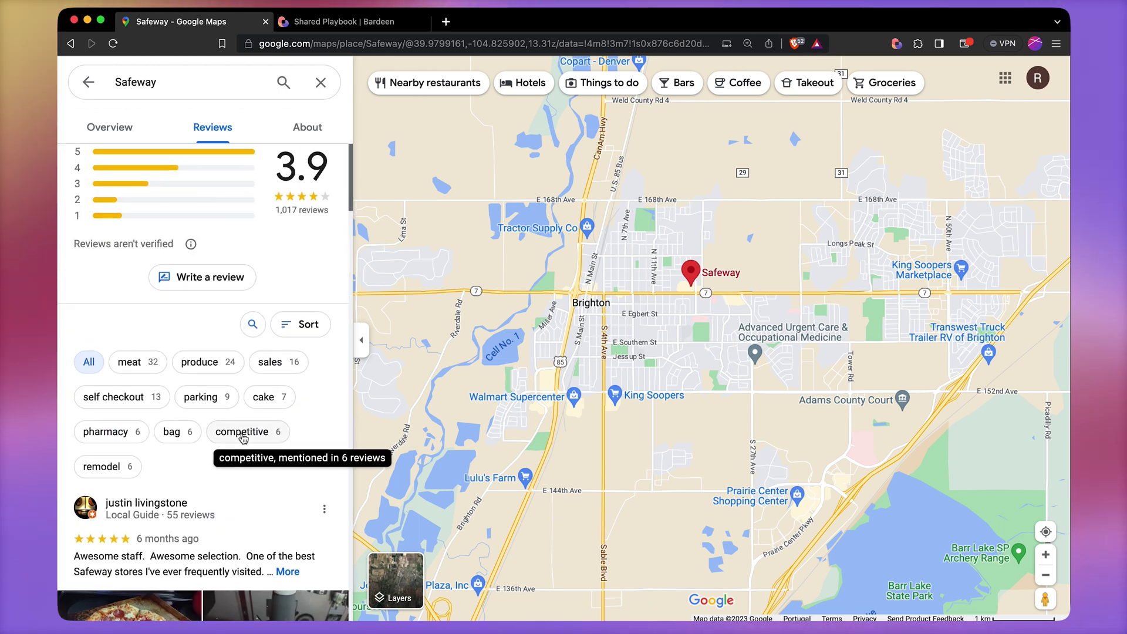
Launch the Google Maps reviews playbook from Bardeen and set the number of reviews to extract to 1000
{"action": "left_click", "coordinate": [895, 44]}
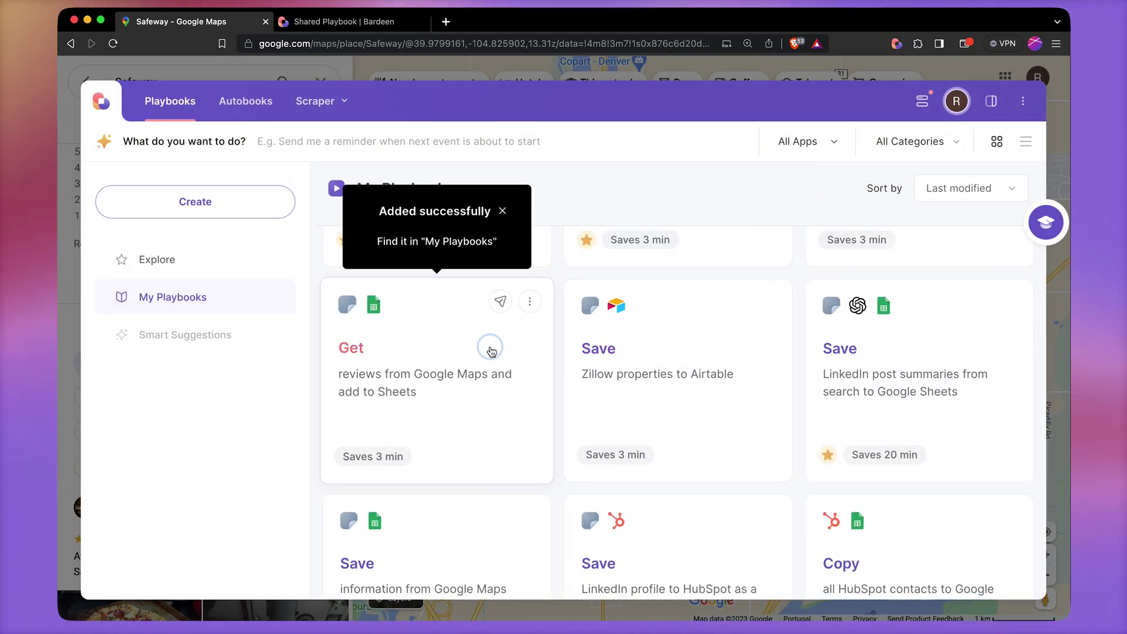
{"action": "left_click", "coordinate": [489, 347]}
{"action": "left_click", "coordinate": [450, 246]}
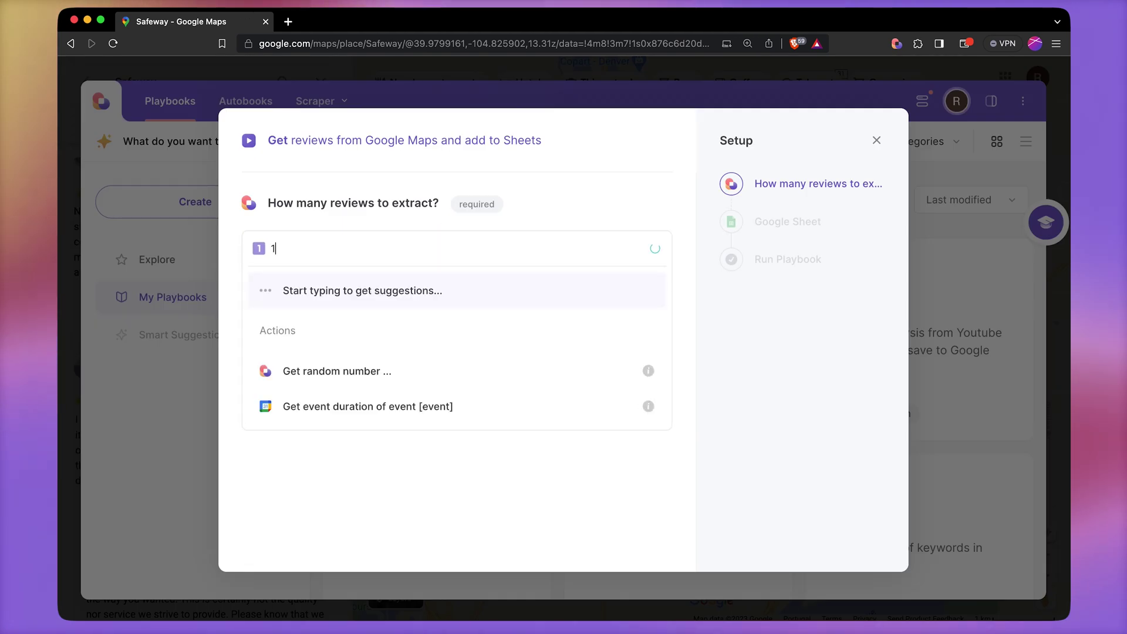
{"action": "type", "text": "1000"}
{"action": "key", "text": "Return"}
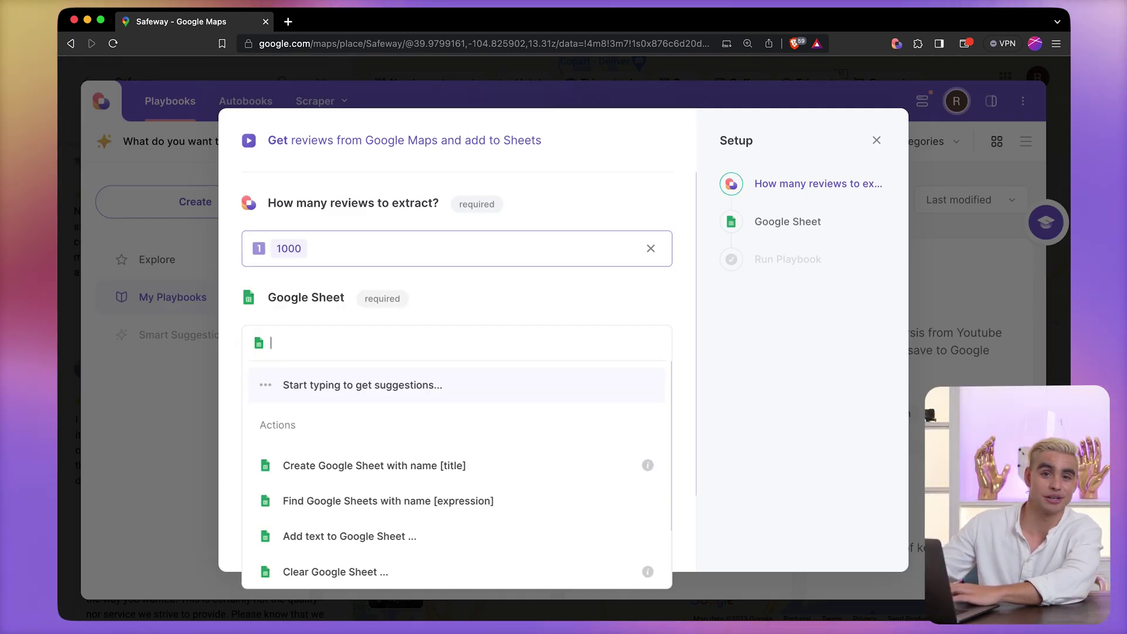
Set the playbook's destination to a new Google Sheet named "Safeway Reviews" and run the playbook
{"action": "scroll", "coordinate": [485, 315], "scroll_direction": "down", "scroll_amount": 5}
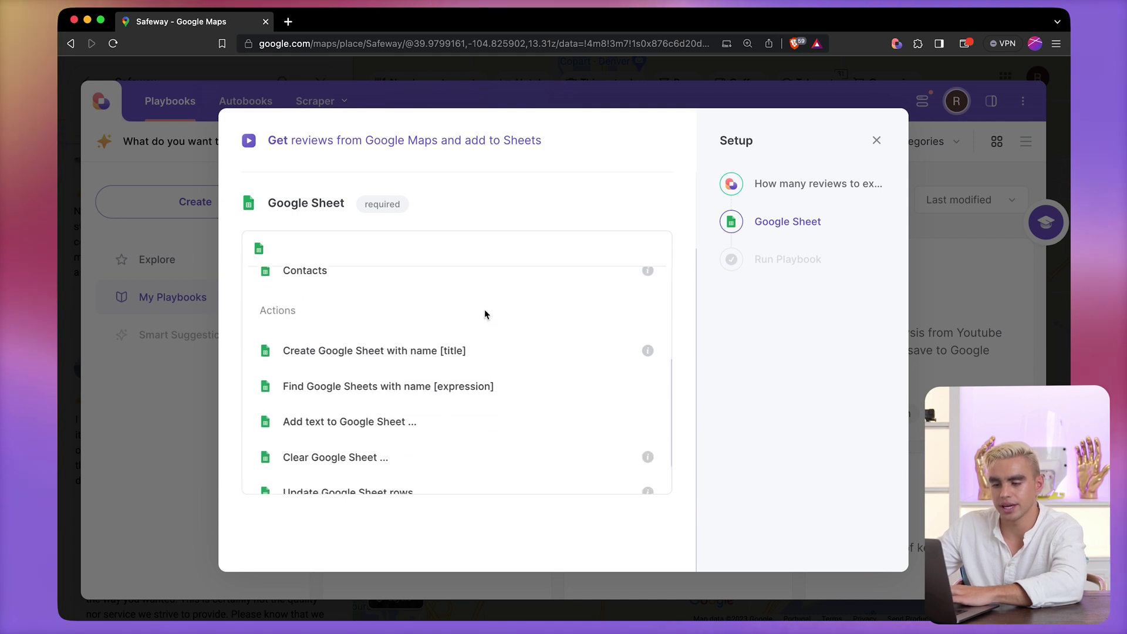
{"action": "left_click", "coordinate": [493, 350]}
{"action": "type", "text": "Safeway Reviews"}
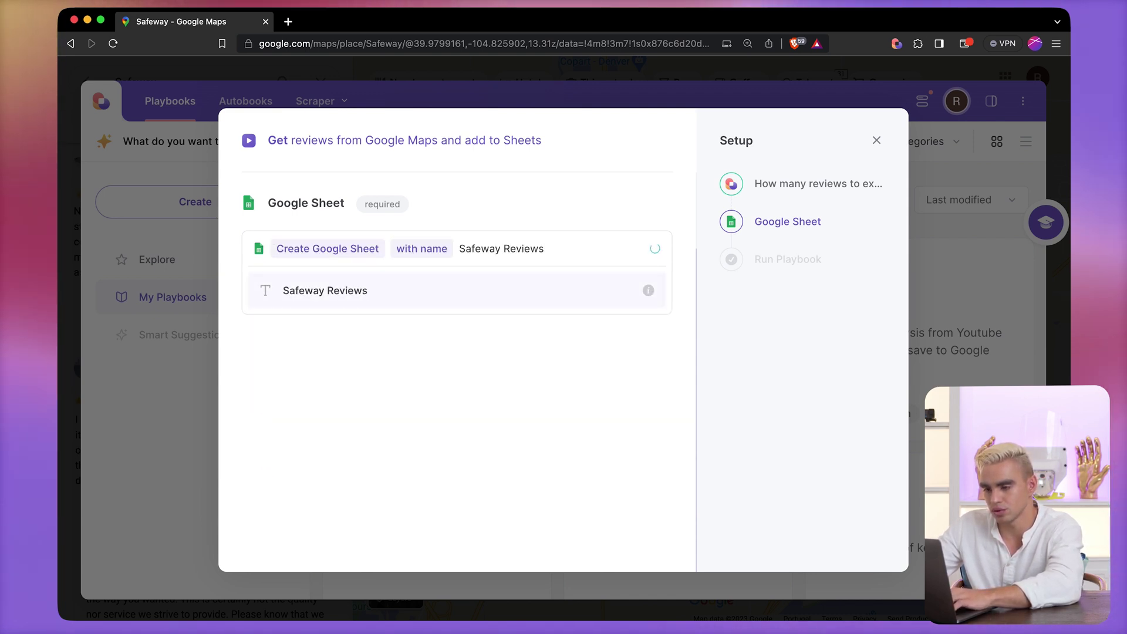
{"action": "key", "text": "Return"}
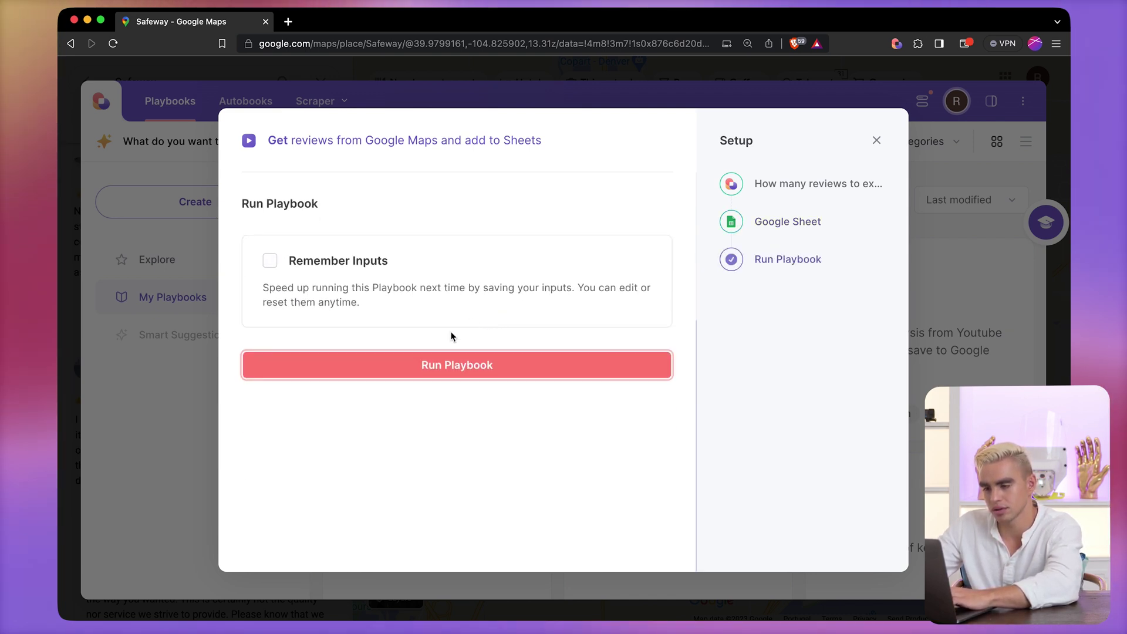
{"action": "left_click", "coordinate": [493, 369]}
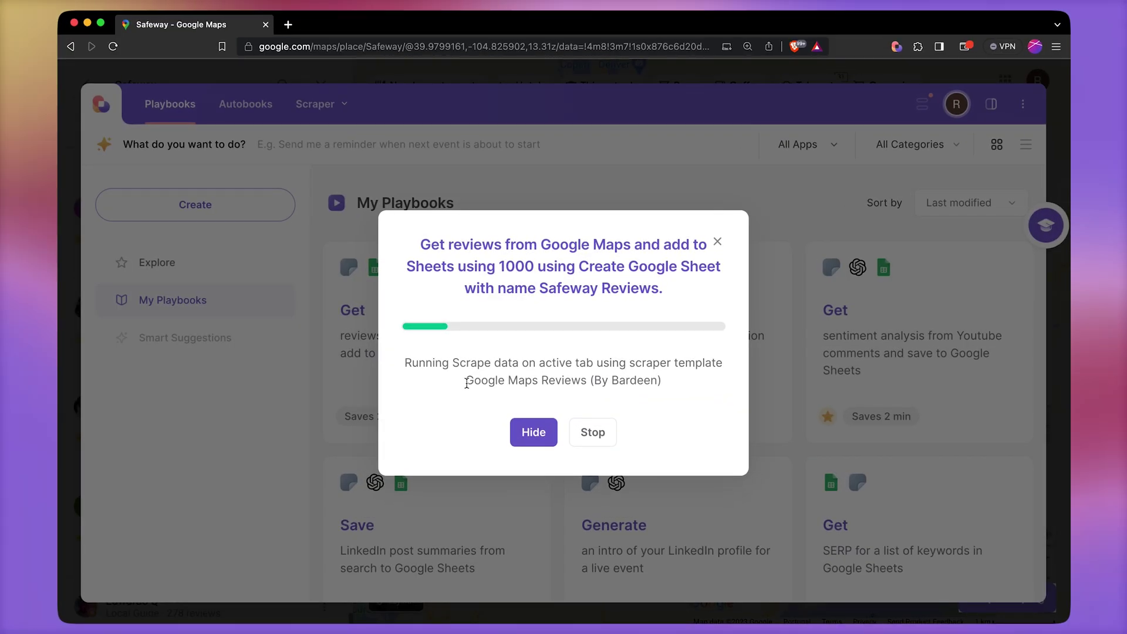
Stop the running scrape and open the Safeway Reviews spreadsheet to look through the Review column
{"action": "left_click", "coordinate": [598, 433]}
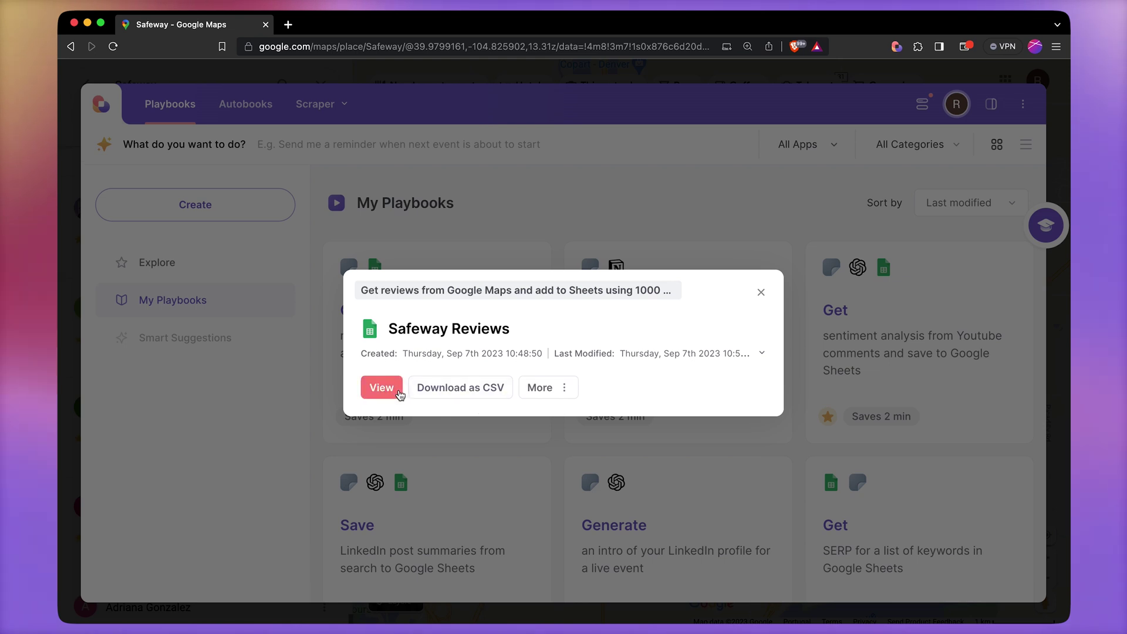
{"action": "left_click", "coordinate": [382, 388]}
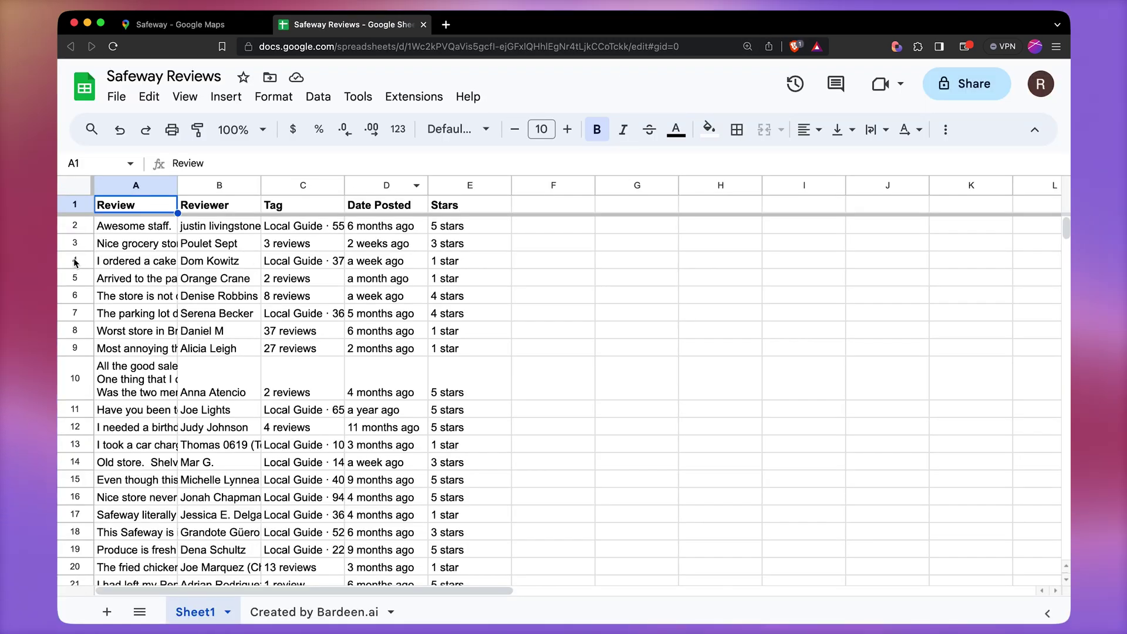
{"action": "left_click", "coordinate": [120, 187]}
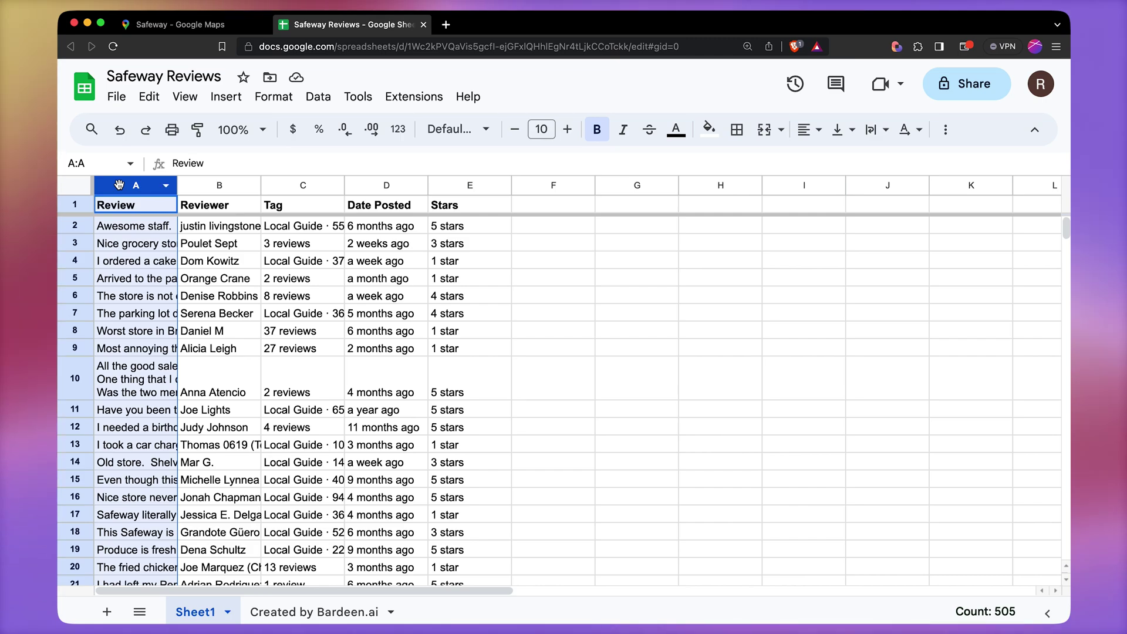
{"action": "scroll", "coordinate": [138, 467], "scroll_direction": "down", "scroll_amount": 20}
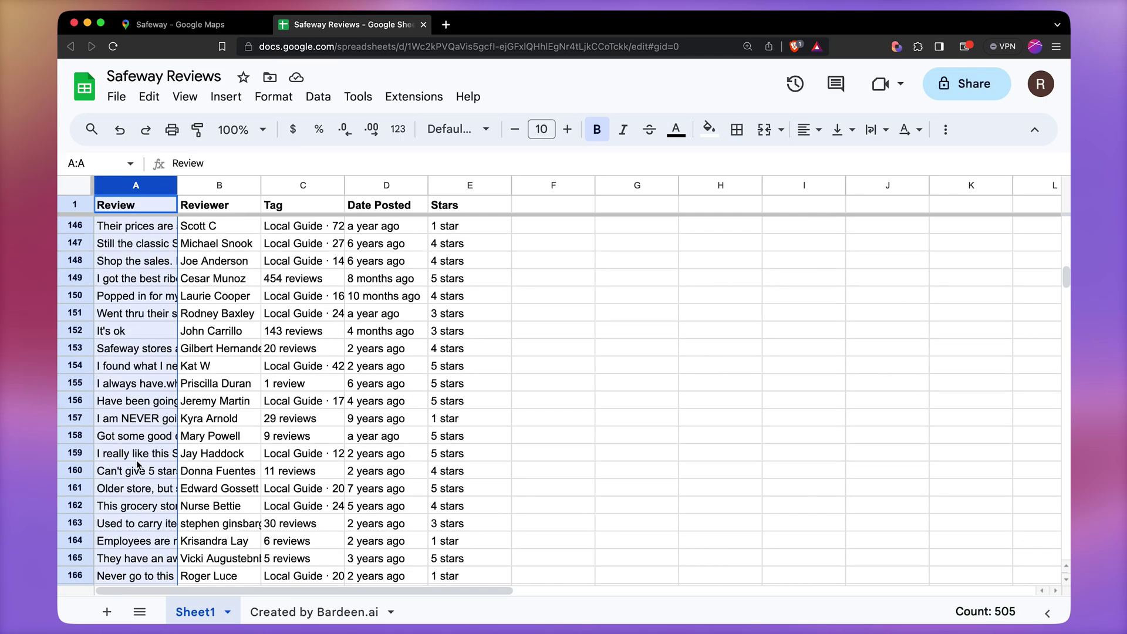
{"action": "scroll", "coordinate": [138, 467], "scroll_direction": "down", "scroll_amount": 20}
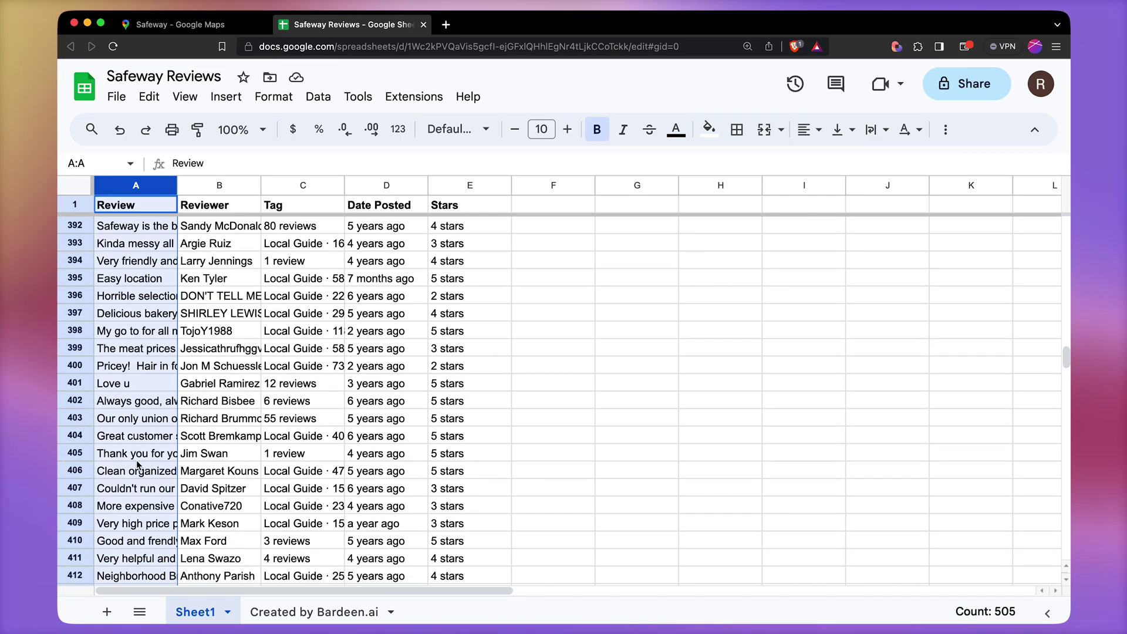
{"action": "scroll", "coordinate": [139, 466], "scroll_direction": "down", "scroll_amount": 8}
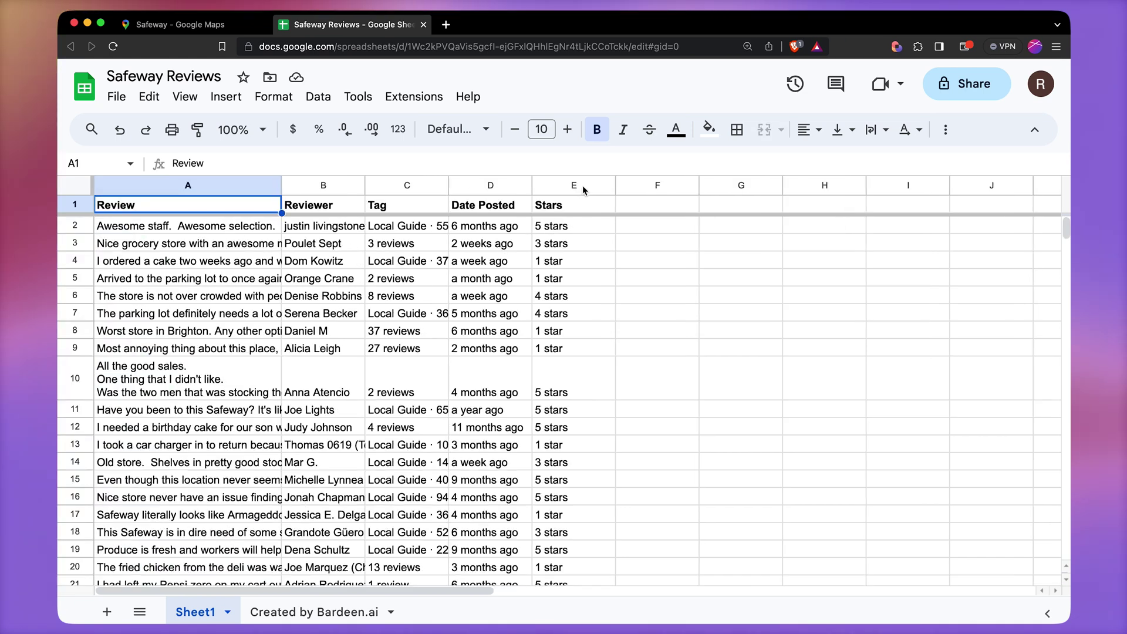
Create a filter on the Stars column (column E)
{"action": "left_click", "coordinate": [578, 185]}
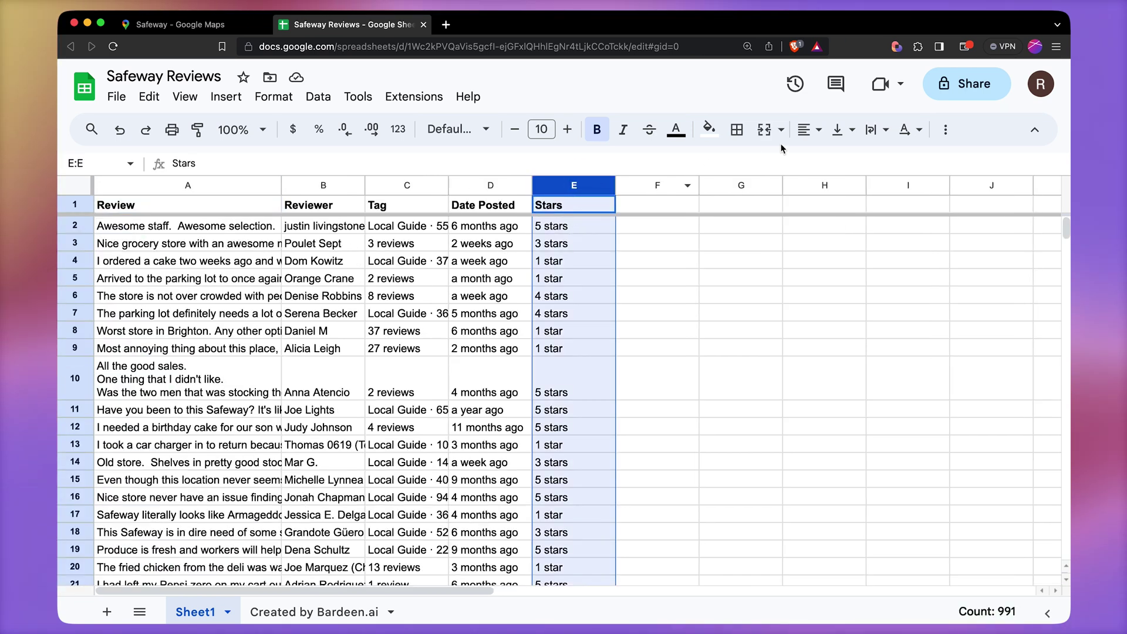
{"action": "left_click", "coordinate": [940, 130]}
{"action": "left_click", "coordinate": [883, 163]}
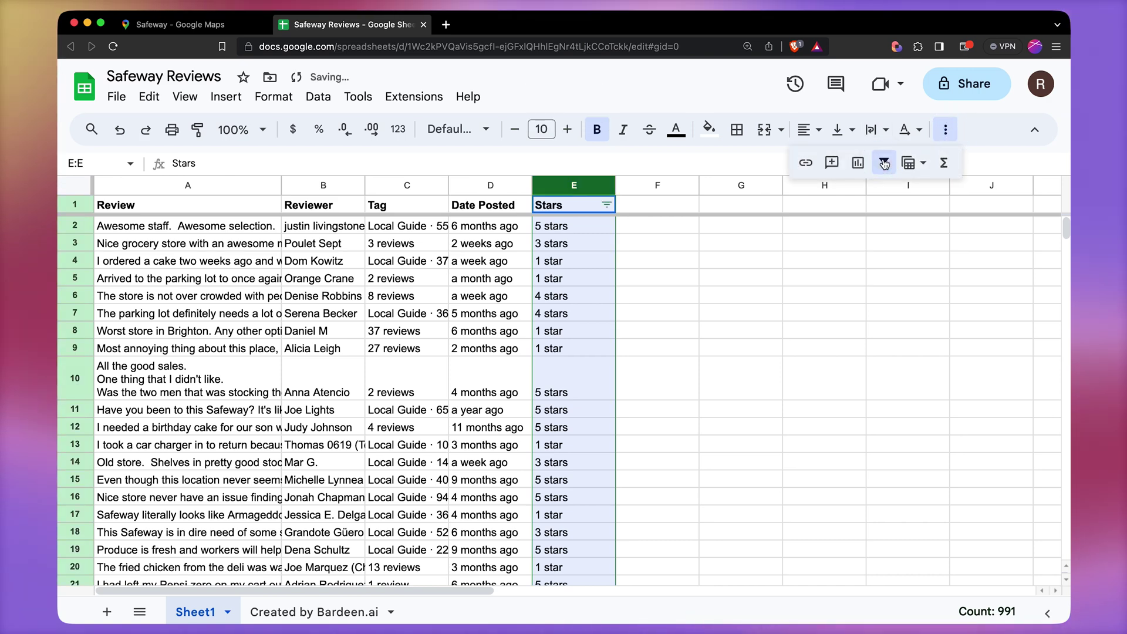
Filter the Stars column by values, excluding blanks, 4 stars and 5 stars so only 1 to 3 stars remain
{"action": "left_click", "coordinate": [607, 204]}
{"action": "scroll", "coordinate": [478, 531], "scroll_direction": "down", "scroll_amount": 2}
{"action": "scroll", "coordinate": [483, 531], "scroll_direction": "up", "scroll_amount": 2}
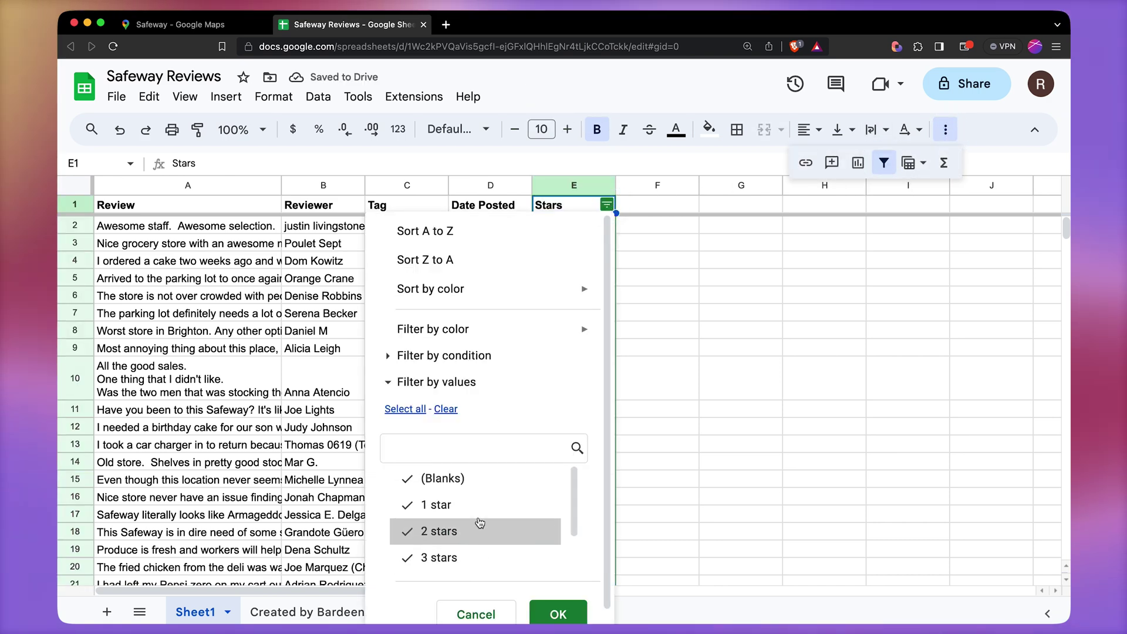
{"action": "left_click", "coordinate": [442, 479]}
{"action": "scroll", "coordinate": [470, 528], "scroll_direction": "down", "scroll_amount": 2}
{"action": "left_click", "coordinate": [464, 535]}
{"action": "left_click", "coordinate": [463, 561]}
{"action": "left_click", "coordinate": [545, 613]}
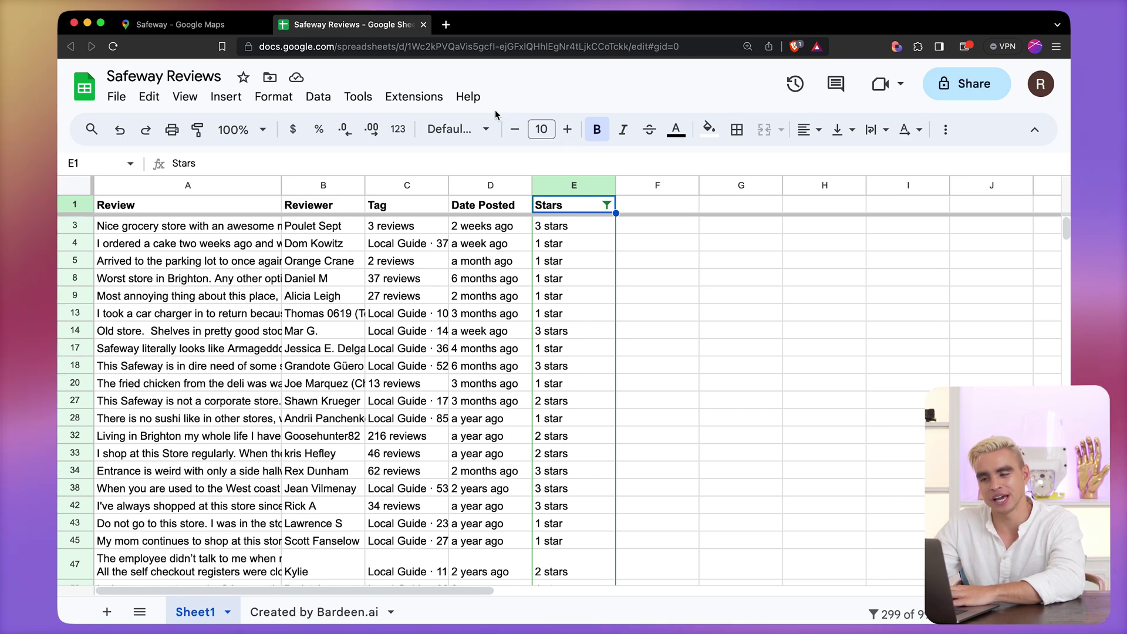
Open the GPT for Sheets and Docs extension and expand GPT_CLASSIFY in its list of GPT functions
{"action": "left_click", "coordinate": [434, 99]}
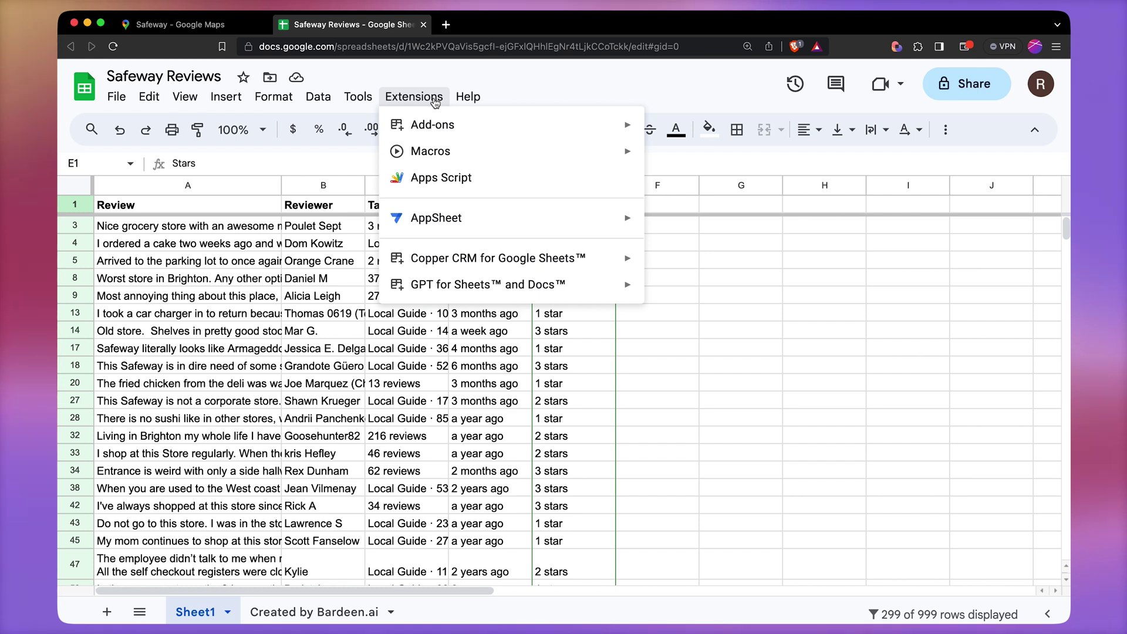
{"action": "mouse_move", "coordinate": [567, 283]}
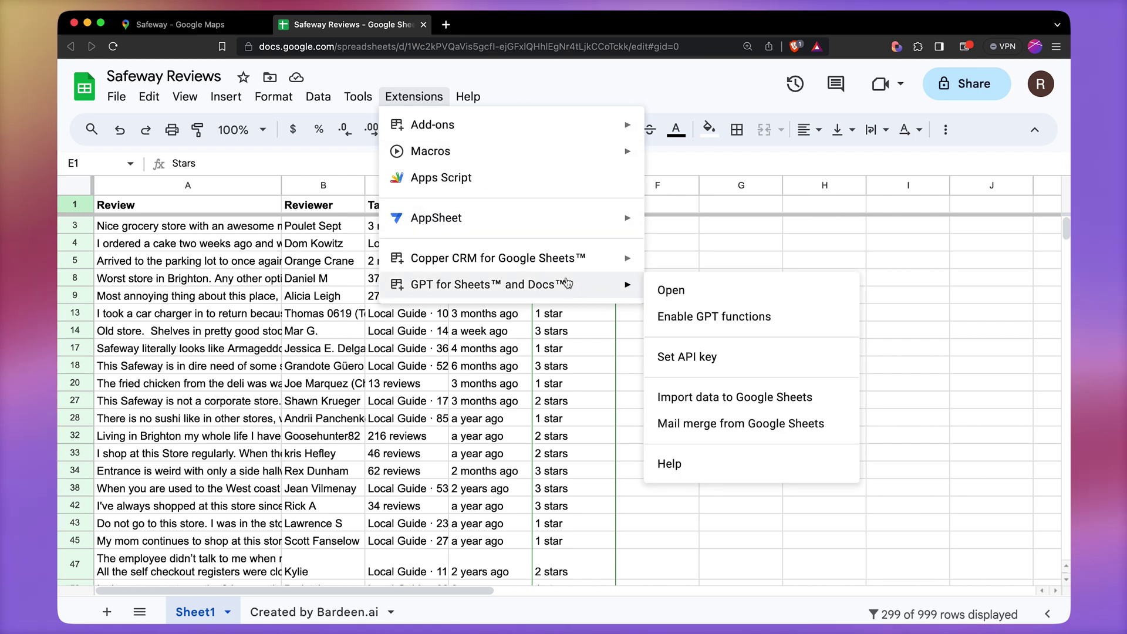
{"action": "left_click", "coordinate": [711, 292]}
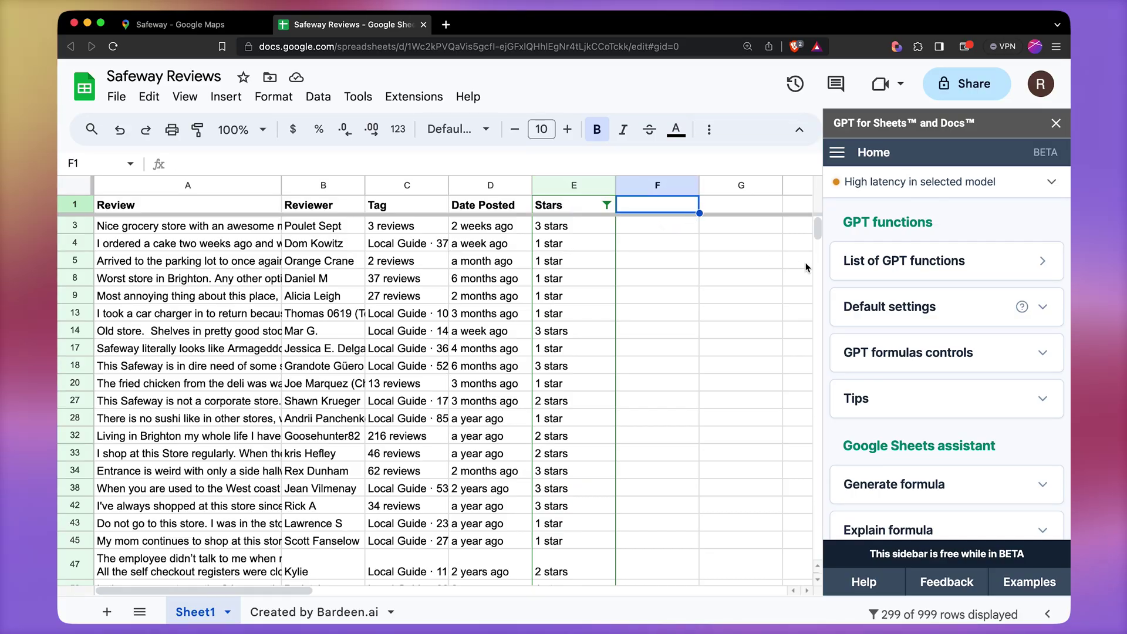
{"action": "left_click", "coordinate": [979, 269]}
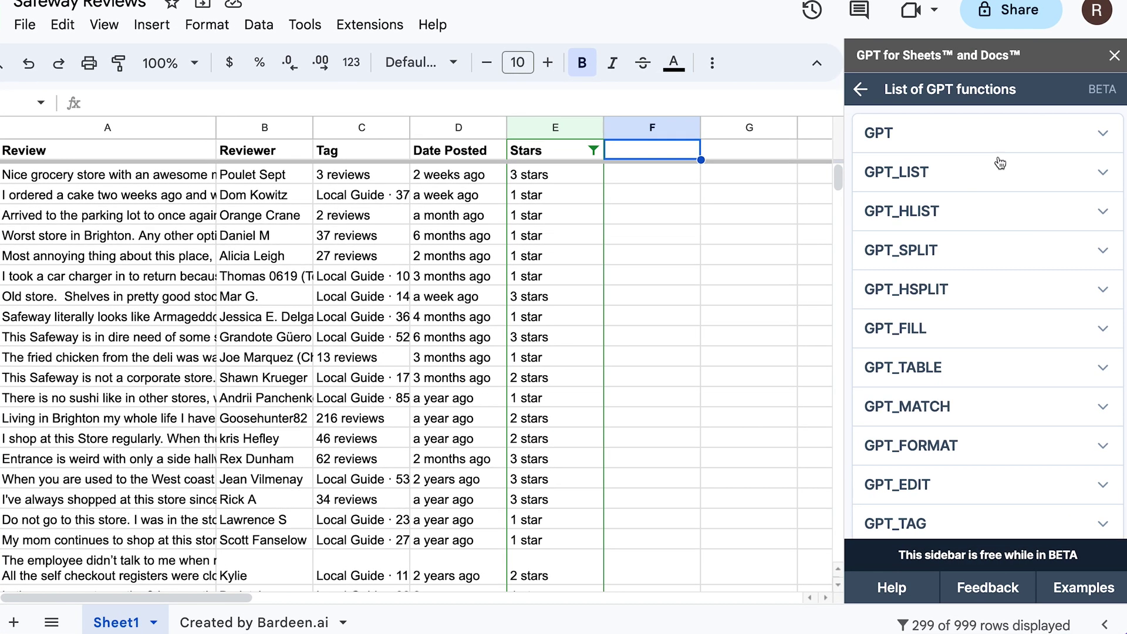
{"action": "scroll", "coordinate": [1016, 329], "scroll_direction": "down", "scroll_amount": 3}
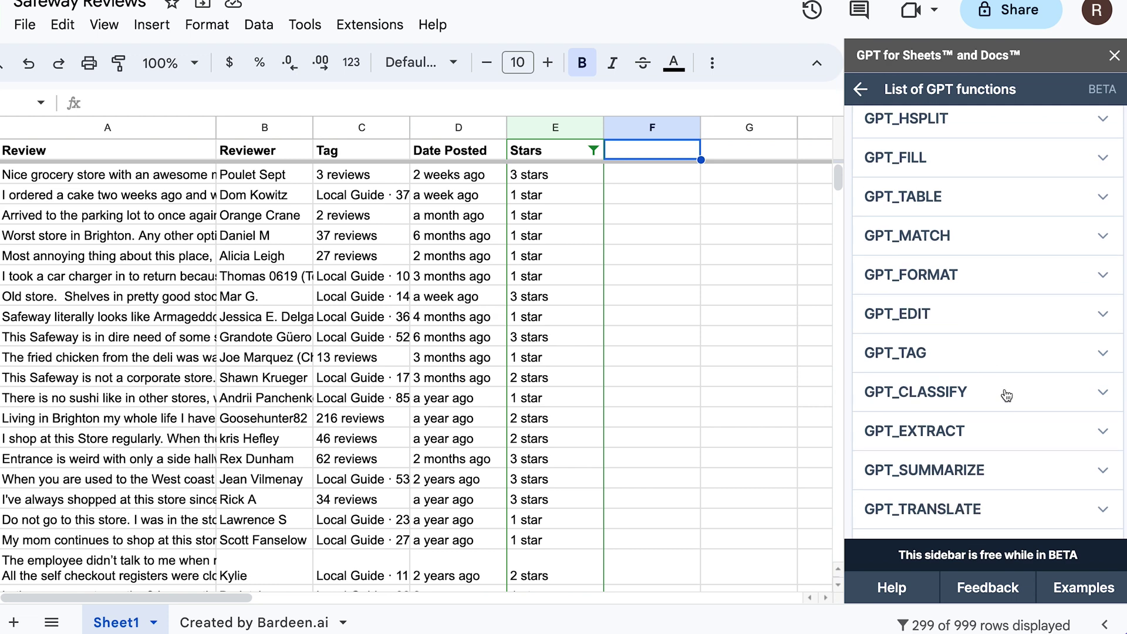
{"action": "left_click", "coordinate": [1007, 393]}
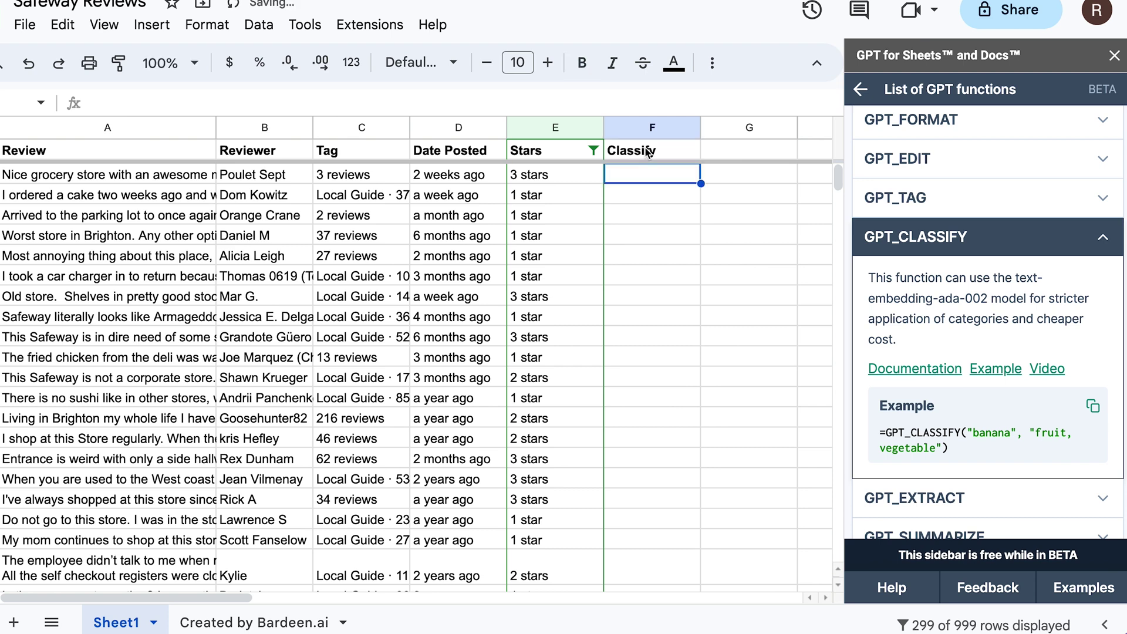
Enter =GPT_CLASSIFY(A3, "Bad Service, Food Quality, Other") in the first review row under the Classify header
{"action": "left_click", "coordinate": [667, 170]}
{"action": "type", "text": "=gpt"}
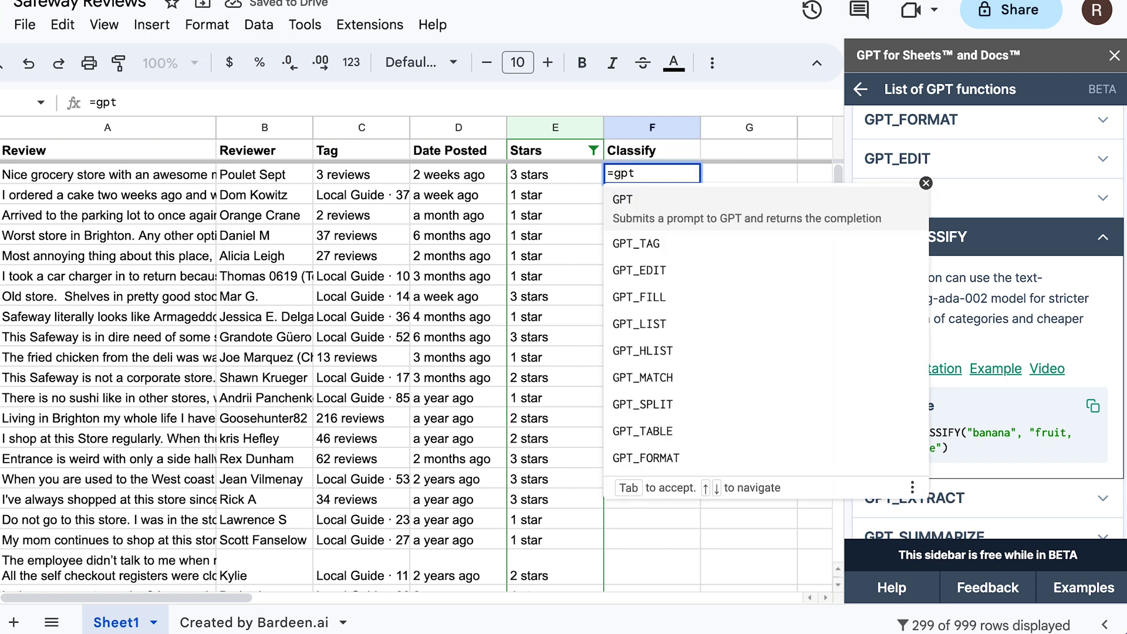
{"action": "type", "text": "_cla"}
{"action": "key", "text": "Tab"}
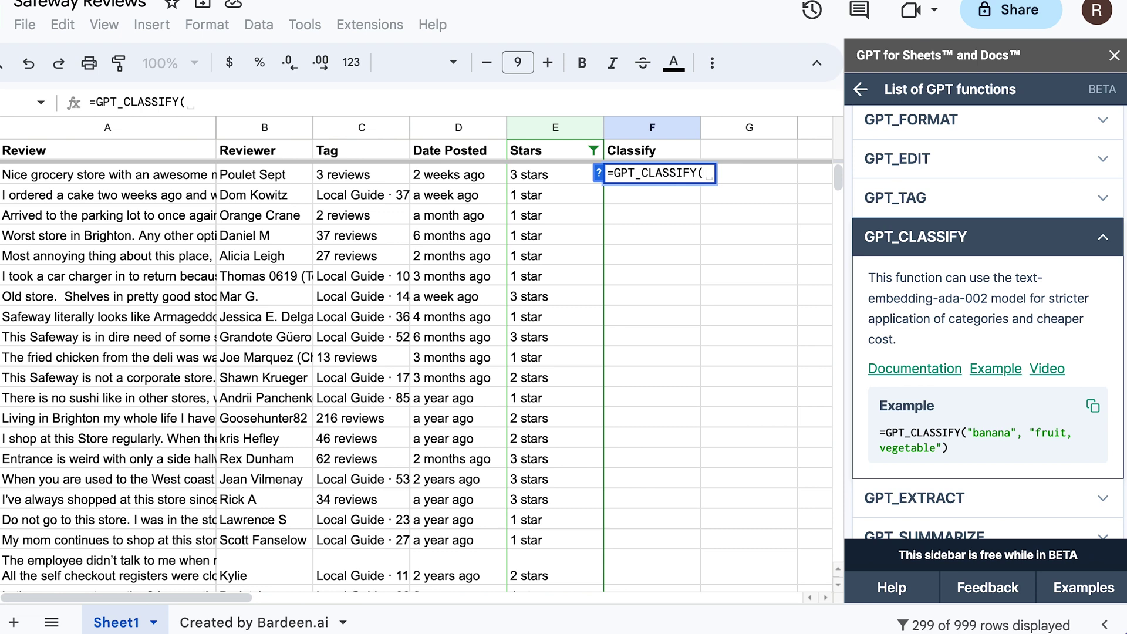
{"action": "left_click", "coordinate": [170, 176]}
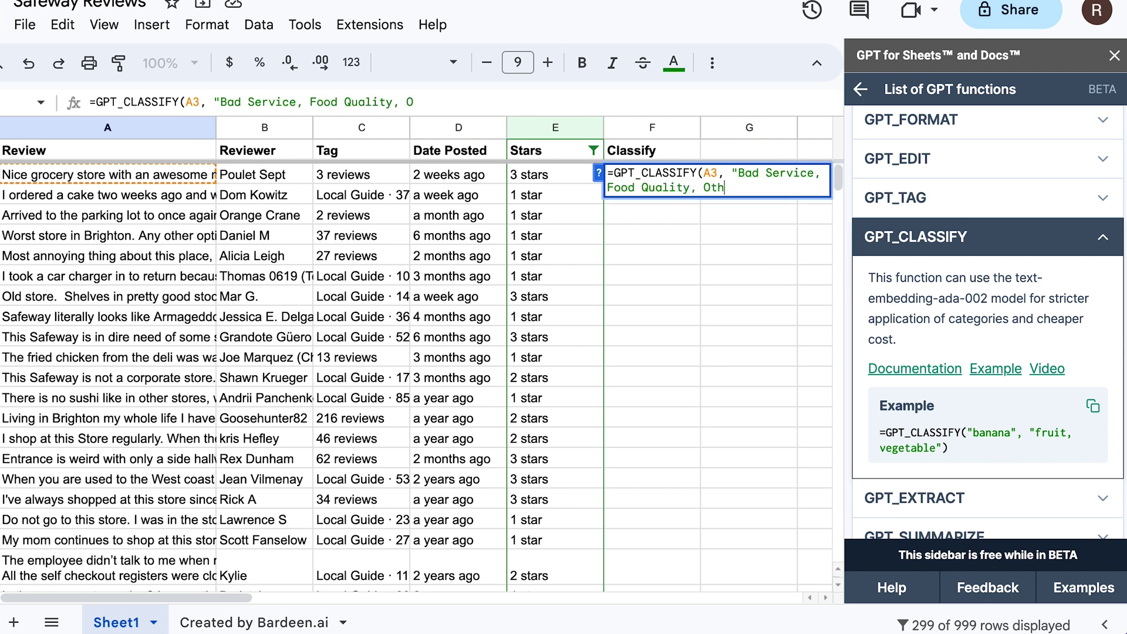
{"action": "key", "text": "Return"}
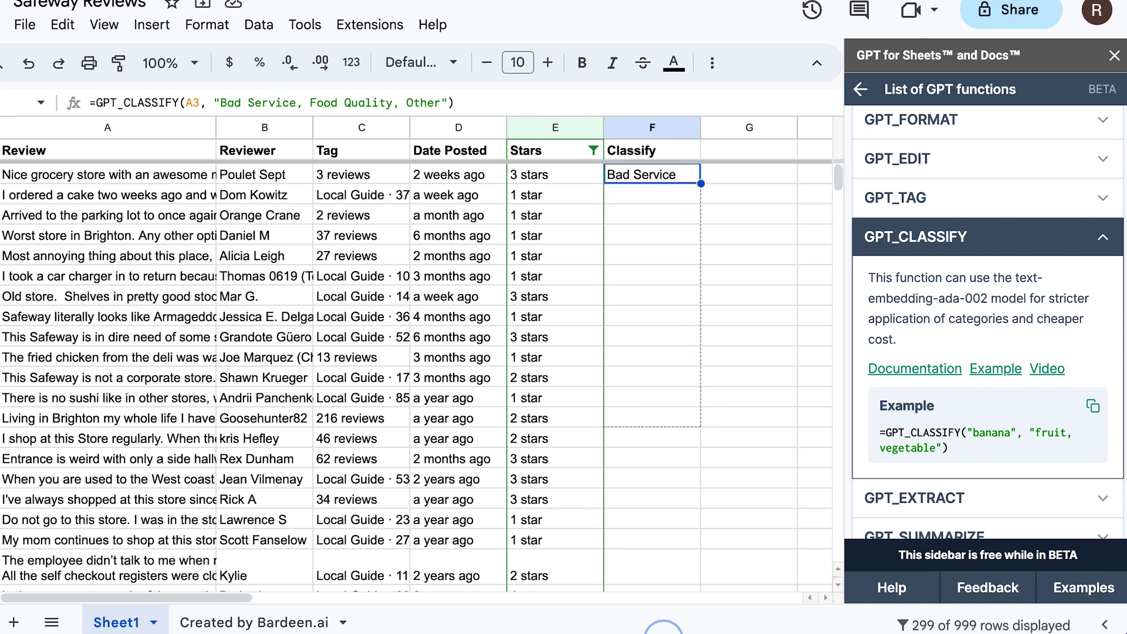
Fill the GPT_CLASSIFY formula down the Classify column for the filtered reviews and select the second review's classification
{"action": "left_click_drag", "start_coordinate": [701, 425], "coordinate": [702, 587]}
{"action": "scroll", "coordinate": [702, 534], "scroll_direction": "down", "scroll_amount": 1}
{"action": "scroll", "coordinate": [749, 468], "scroll_direction": "up", "scroll_amount": 2}
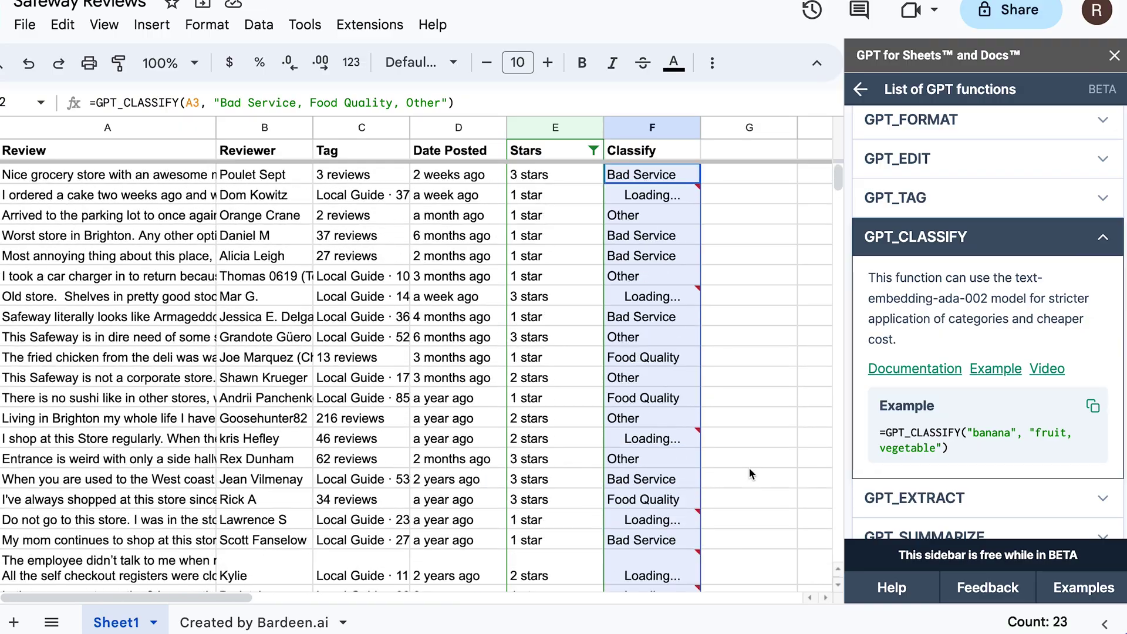
{"action": "left_click", "coordinate": [672, 199]}
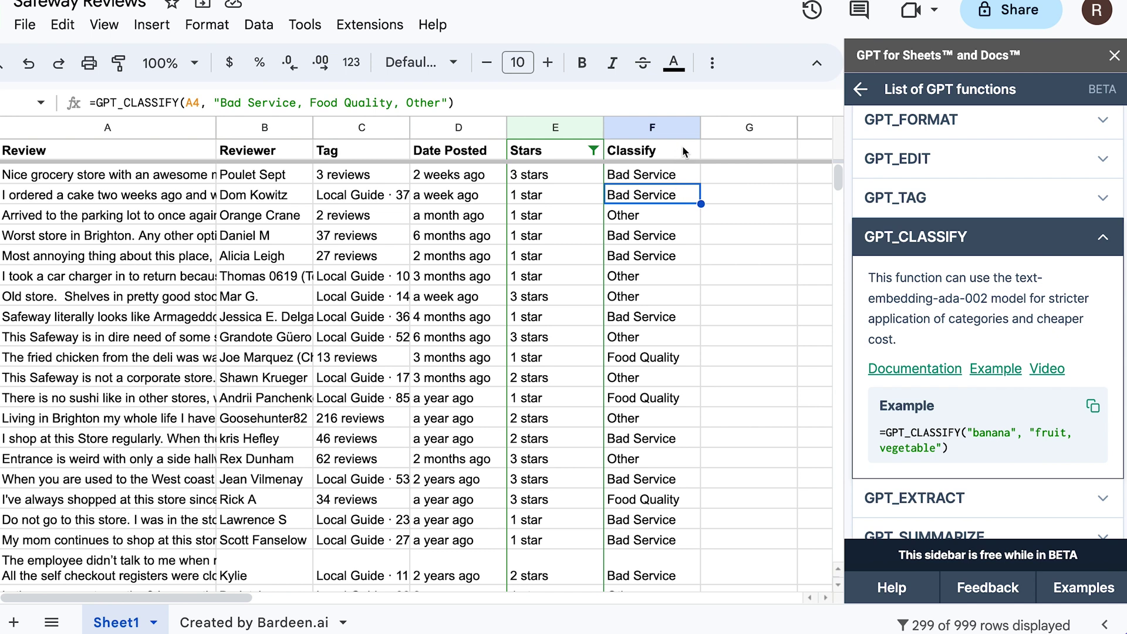
Add a Response header in column G, check the list of GPT functions, and close the extension sidebar
{"action": "left_click", "coordinate": [729, 155]}
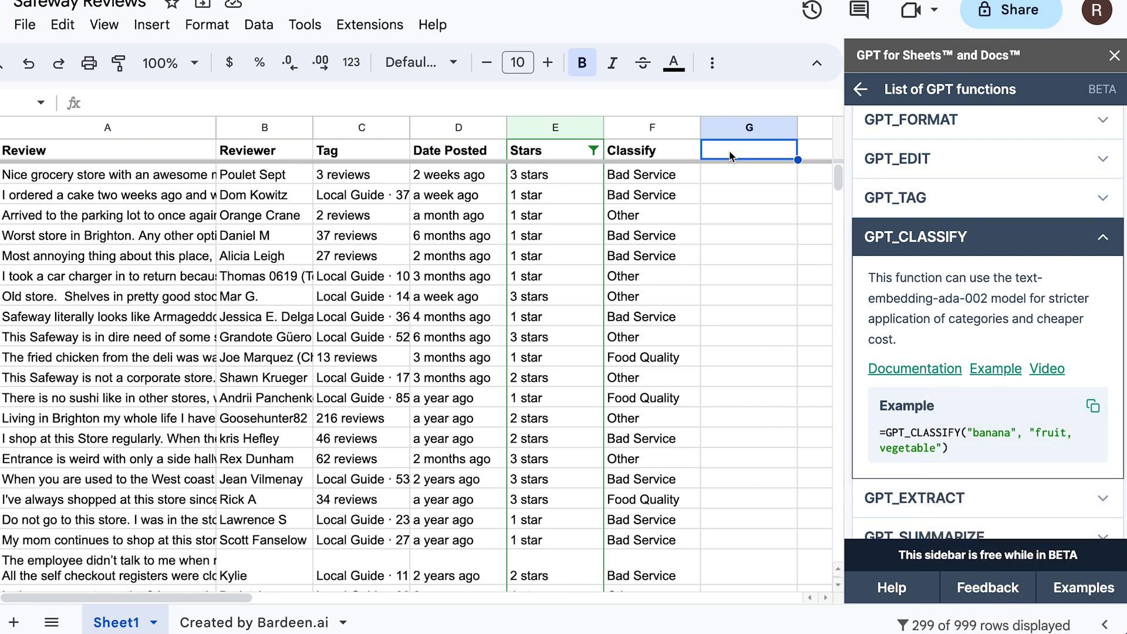
{"action": "key", "text": "Return"}
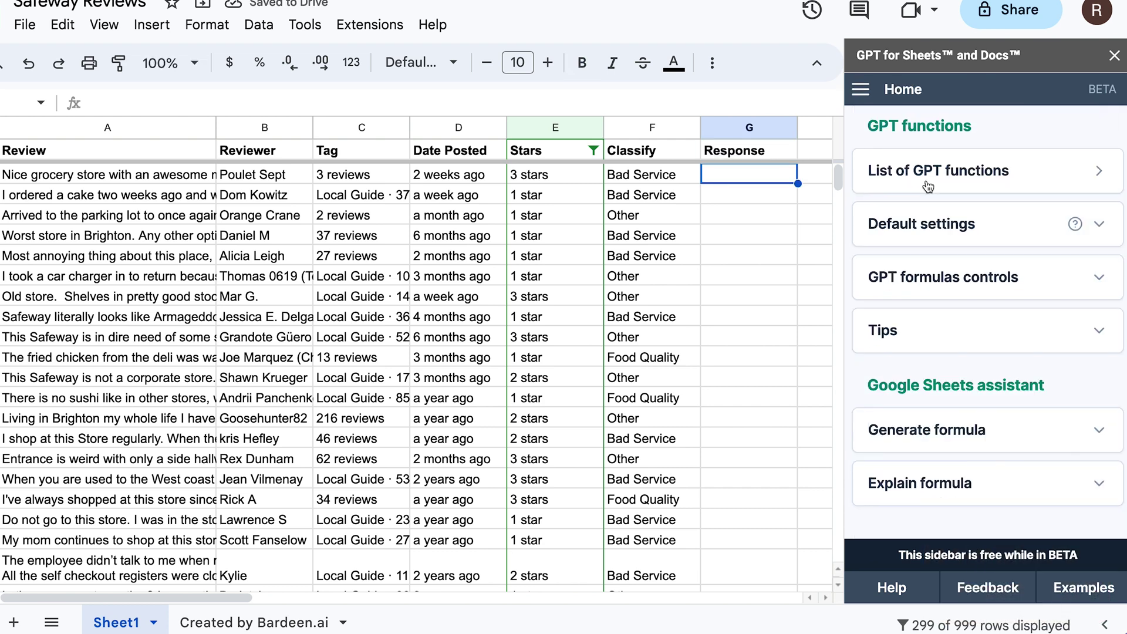
{"action": "left_click", "coordinate": [928, 186]}
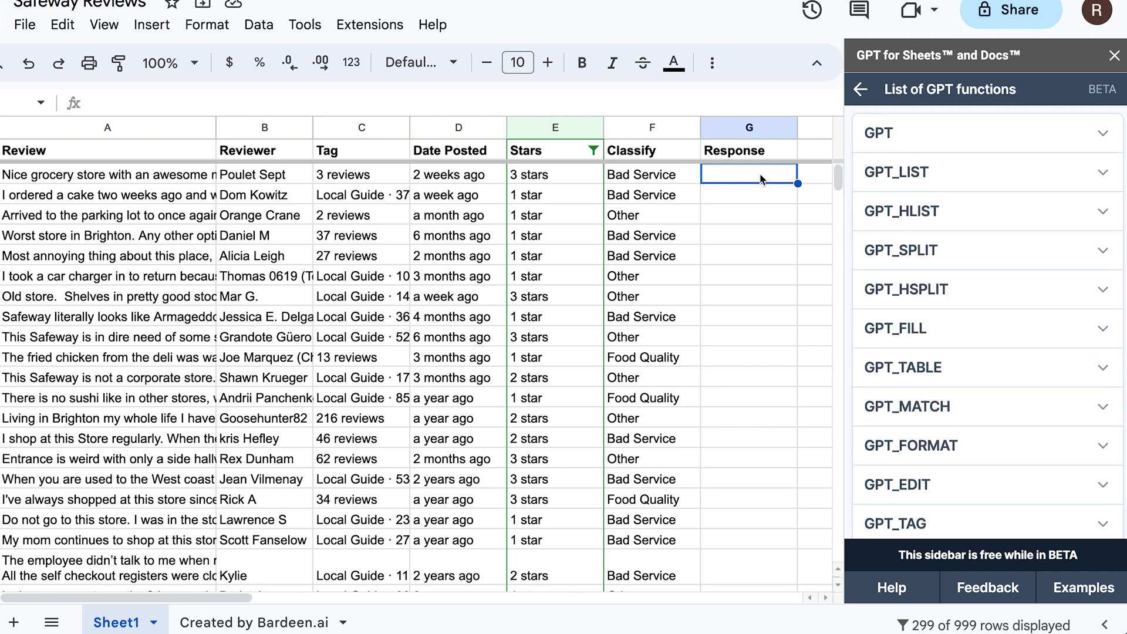
{"action": "left_click", "coordinate": [1113, 59]}
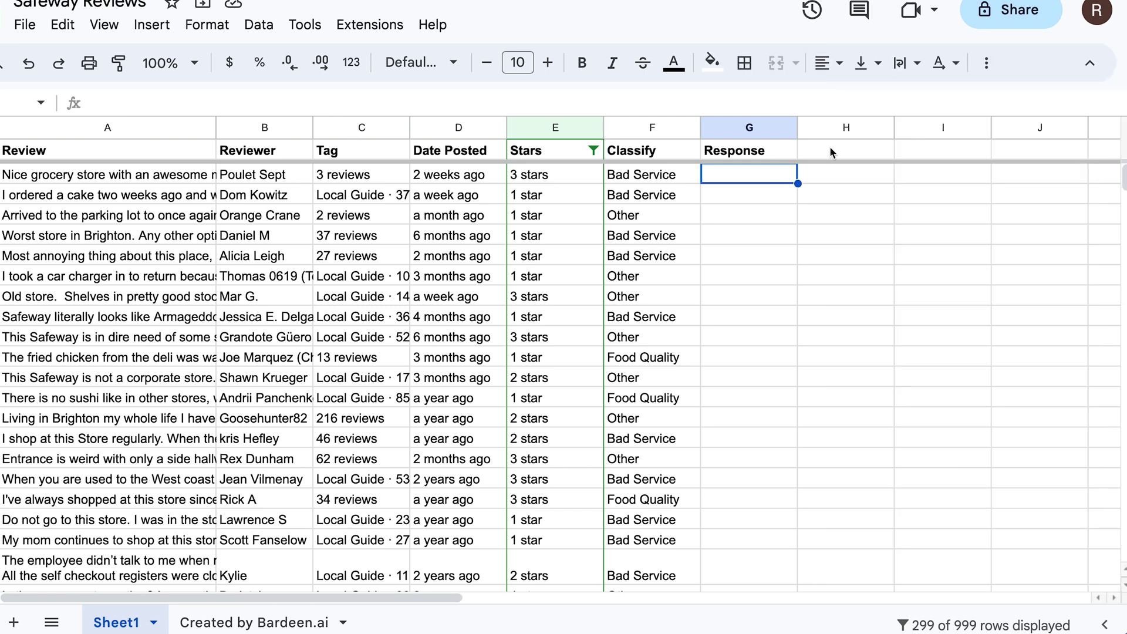
Begin a formula in G3 with =gpt(CONCATENATE("Write a thoughtful response on behalf of Safeway for a Google Maps review
{"action": "type", "text": "=gpt(concat"}
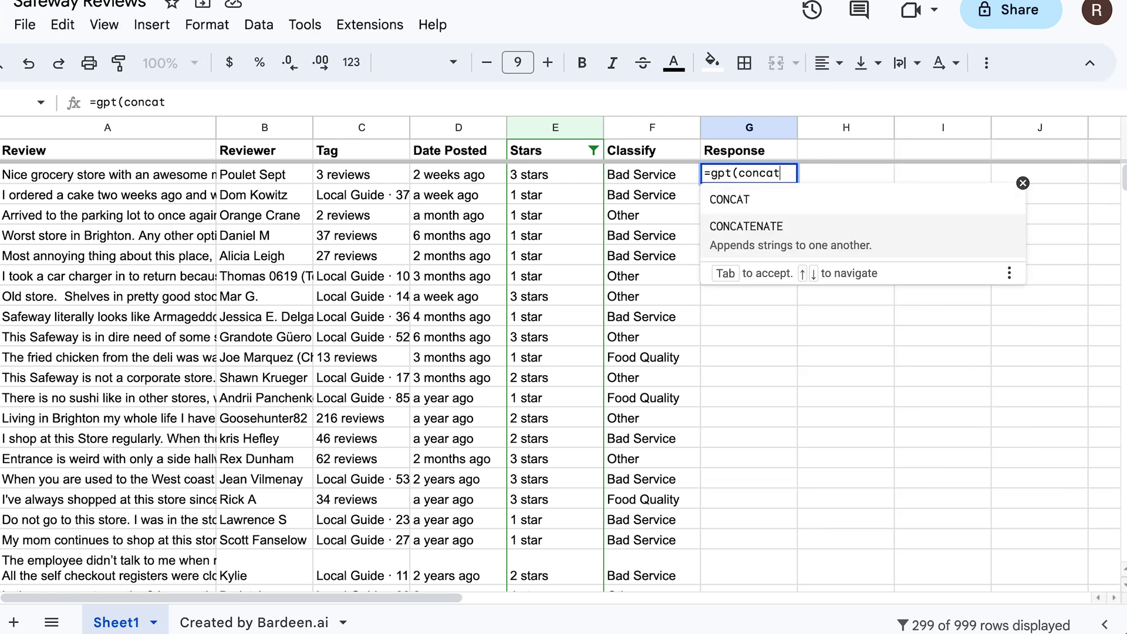
{"action": "key", "text": "Tab"}
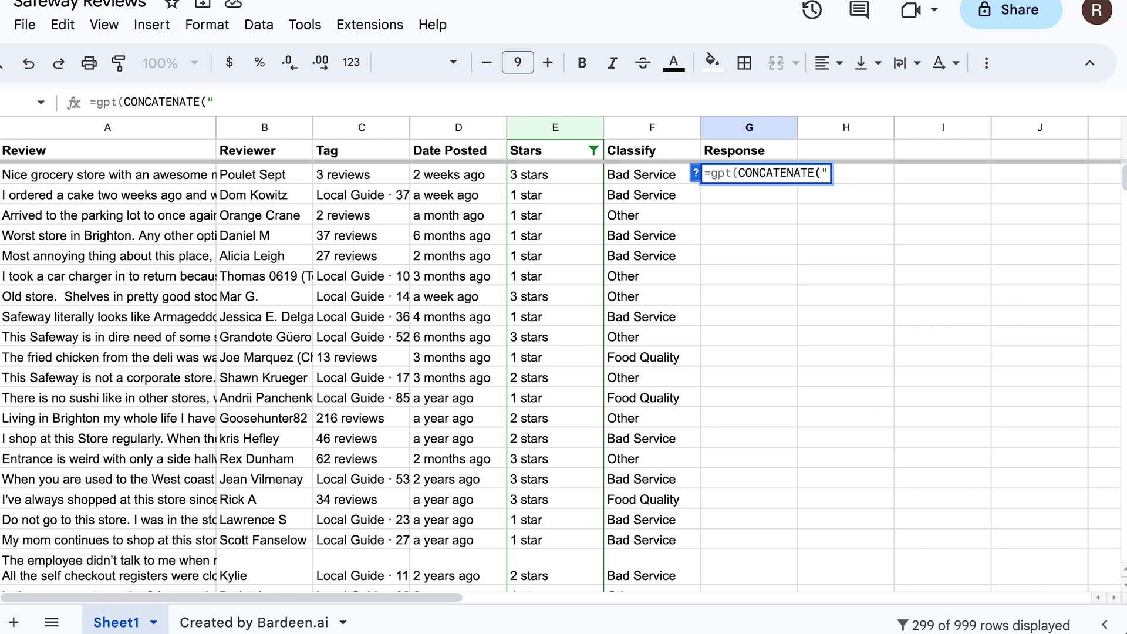
{"action": "type", "text": "ehalf of Safeway for a Google Ma"}
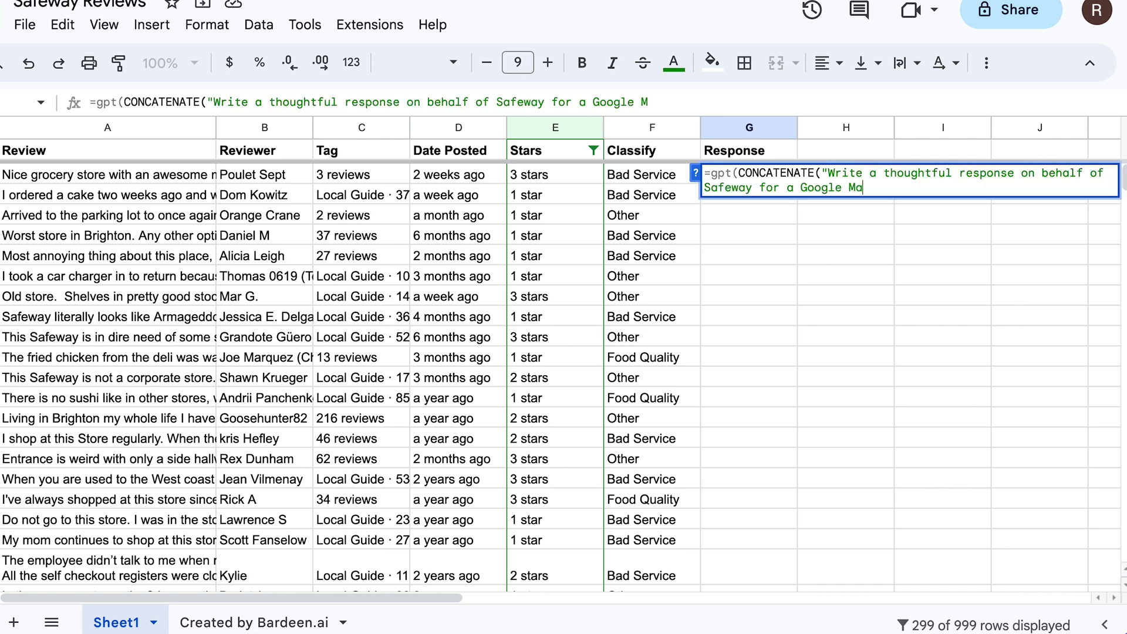
Complete the prompt with "Be nice, specific and tell them we are making improvements. Here is the review: ", append A3 and enter the formula
{"action": "type", "text": ", specific and tell them we are making improvements. Here is the review:"}
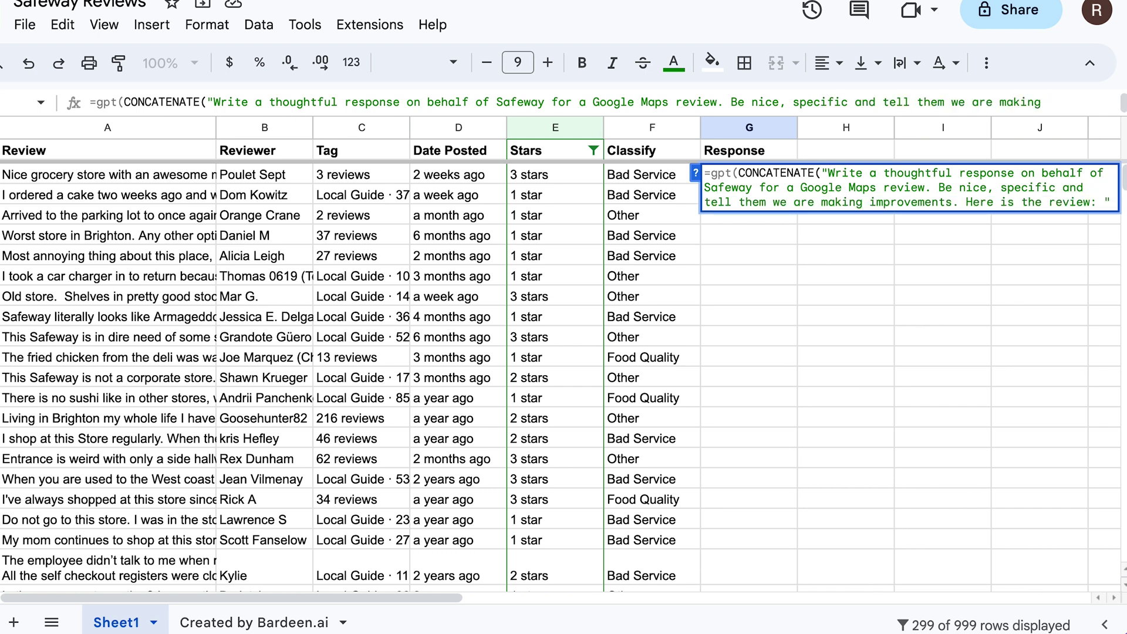
{"action": "type", "text": ","}
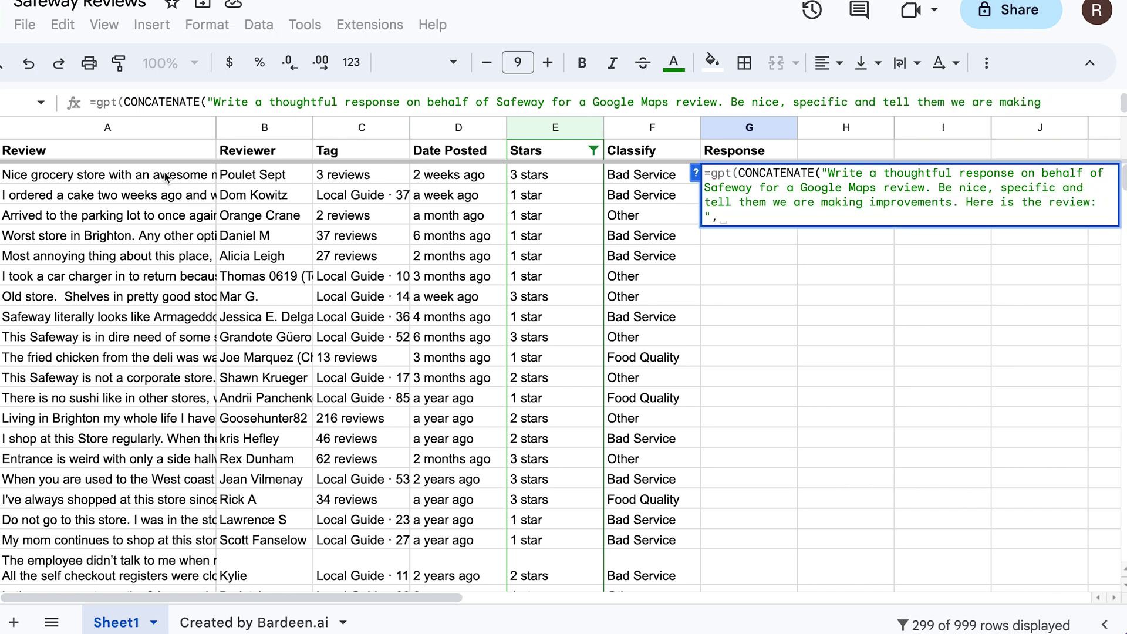
{"action": "left_click", "coordinate": [171, 175]}
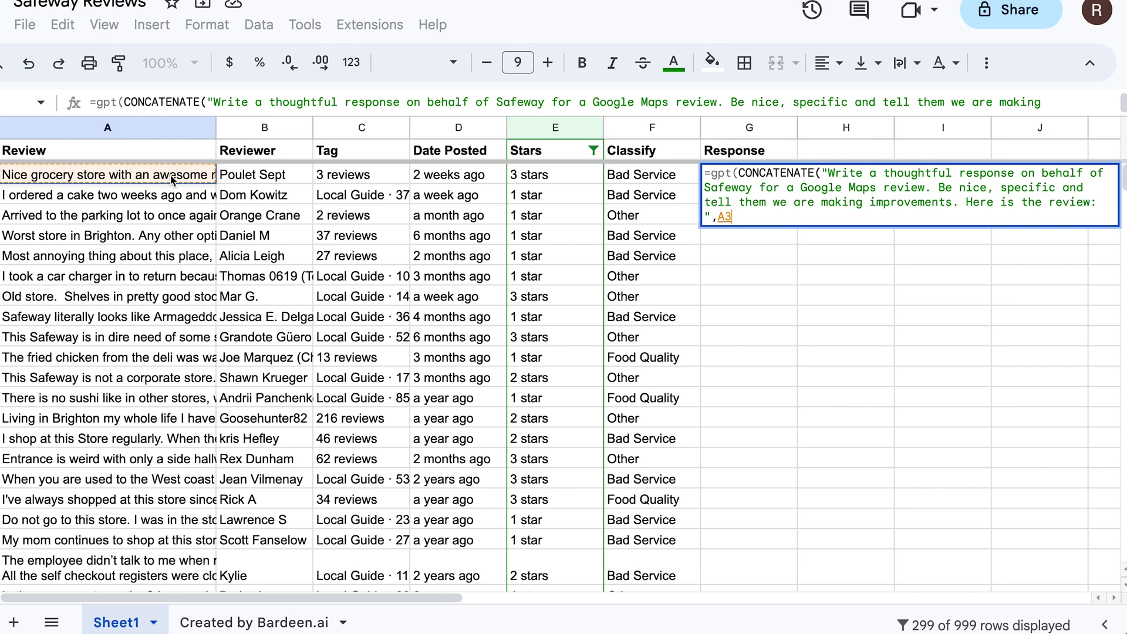
{"action": "type", "text": "))"}
{"action": "key", "text": "Return"}
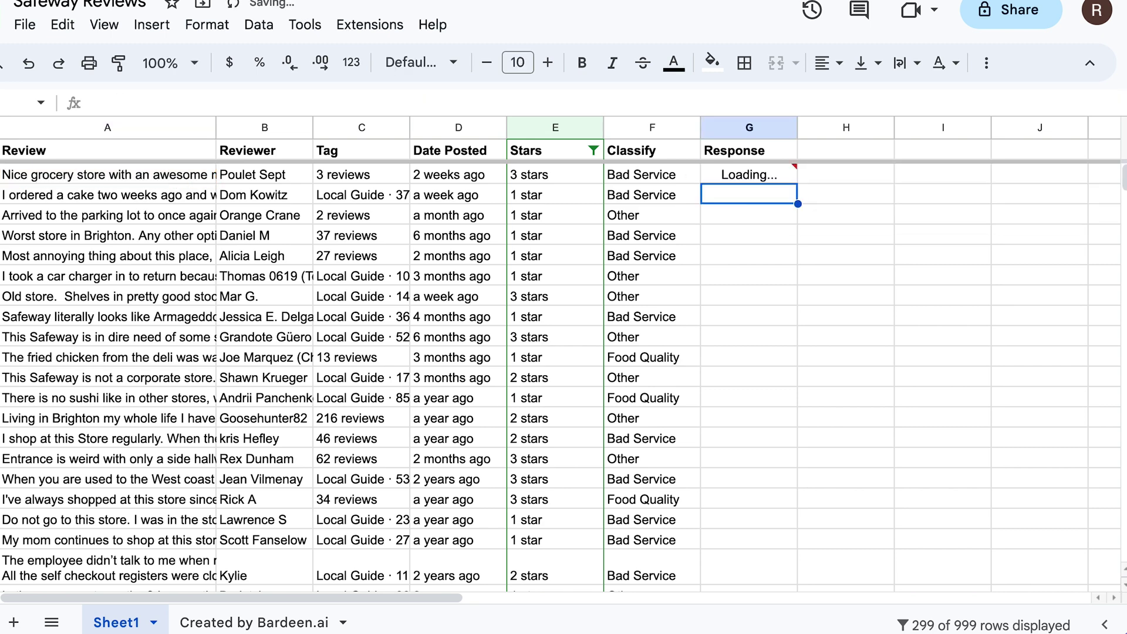
Widen the Response column and insert "Make it one short paragraph. Make it informal." before "Here is the review" in the G3 formula
{"action": "left_click_drag", "start_coordinate": [796, 131], "coordinate": [918, 128]}
{"action": "left_click", "coordinate": [827, 331]}
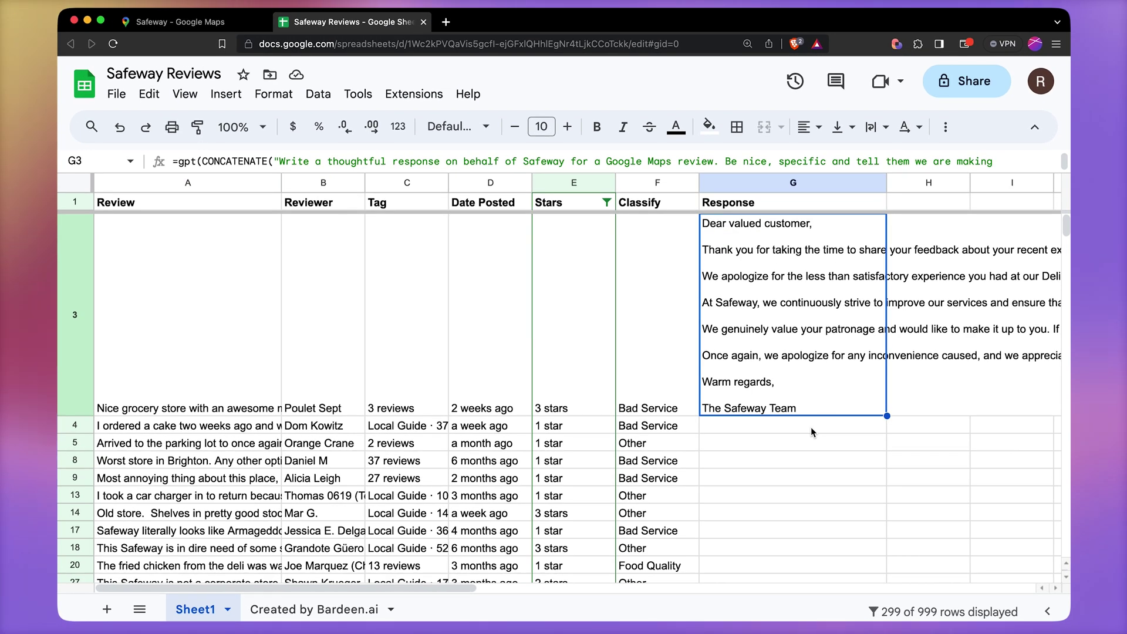
{"action": "double_click", "coordinate": [810, 355]}
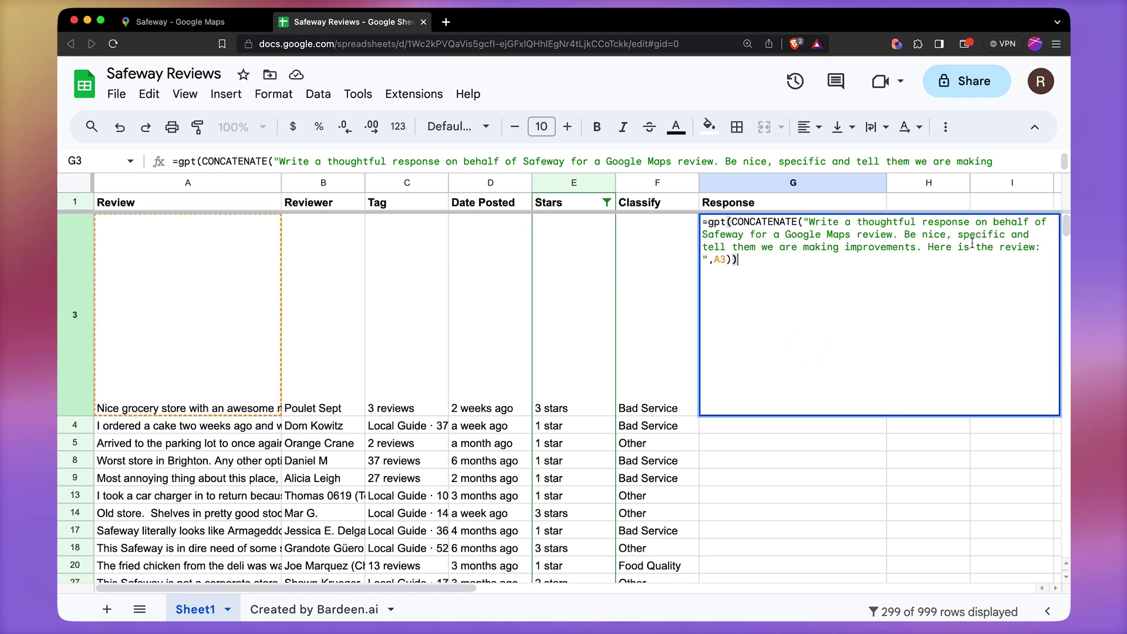
{"action": "left_click", "coordinate": [920, 249]}
{"action": "type", "text": "Make it one short pa"}
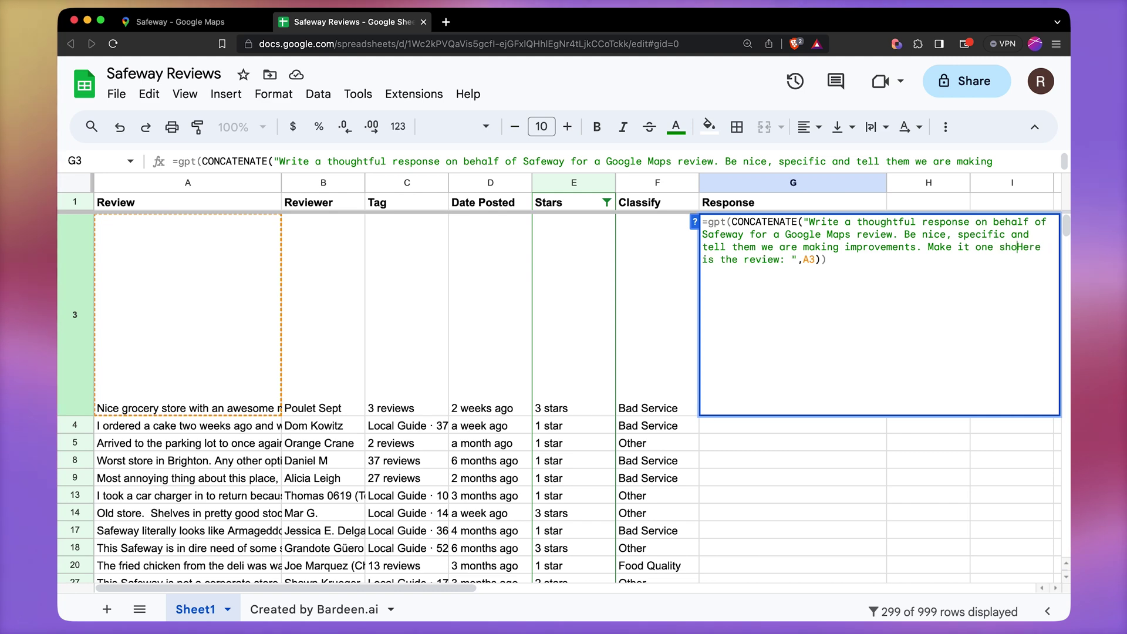
{"action": "type", "text": "ragraph. Make it informal."}
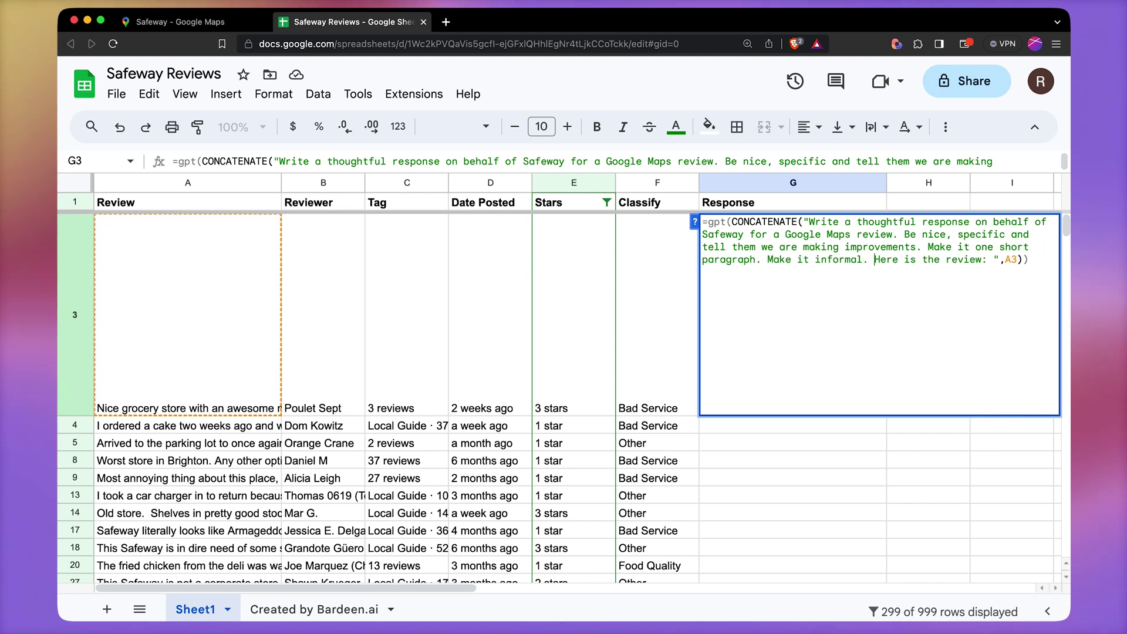
Append "Use their first name: " and the reviewer's name cell after A3 in the CONCATENATE arguments and enter the formula
{"action": "left_click", "coordinate": [1018, 260]}
{"action": "type", "text": ","}
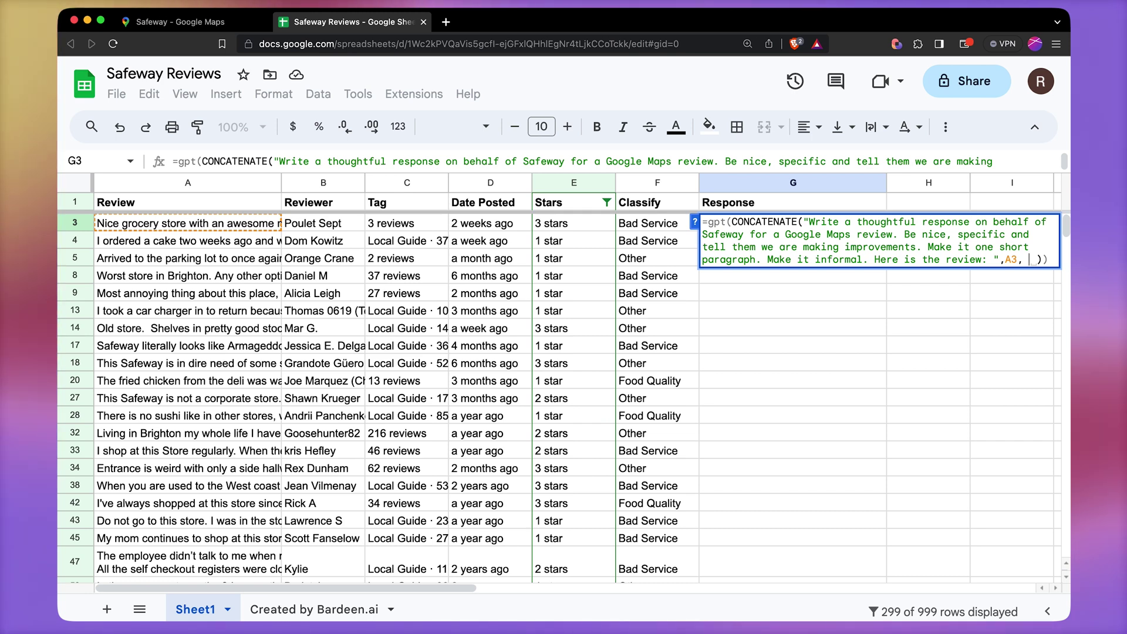
{"action": "type", "text": " \"Use their first name"}
{"action": "type", "text": "\","}
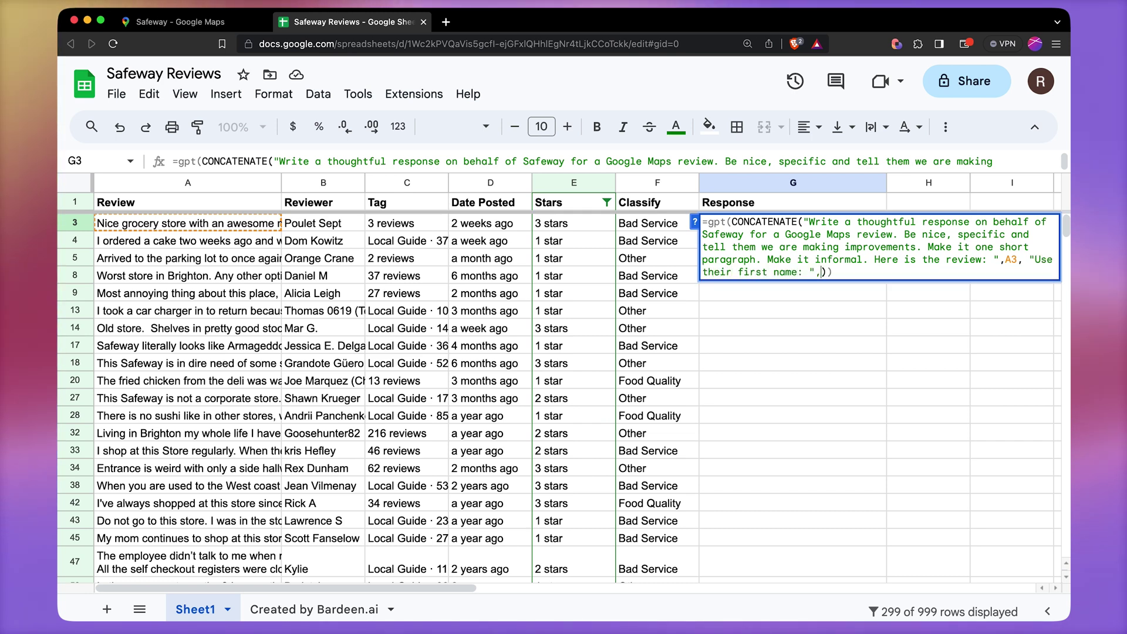
{"action": "key", "text": "Return"}
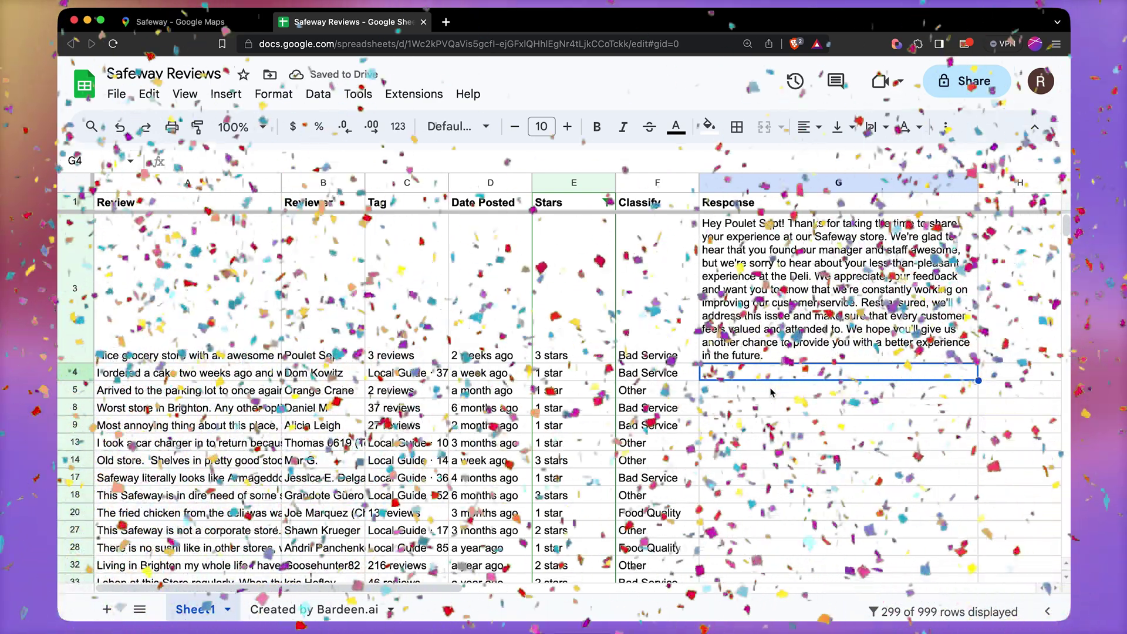
Fill the G3 response formula down the Response column through row 56 for the filtered reviews
{"action": "left_click", "coordinate": [922, 342]}
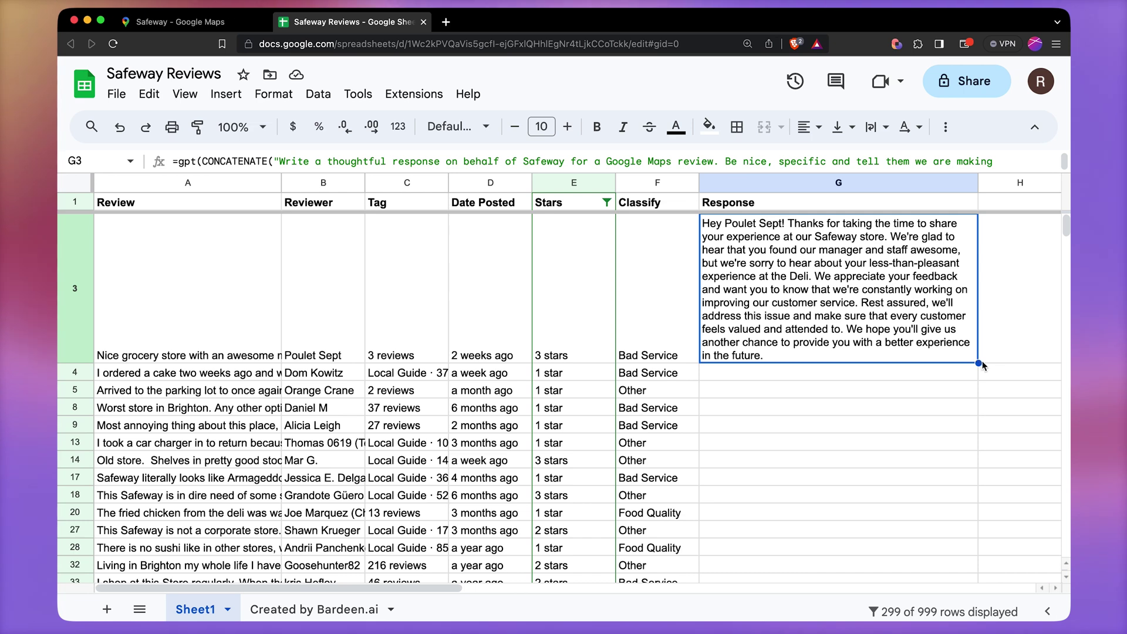
{"action": "left_click_drag", "start_coordinate": [978, 362], "coordinate": [985, 605]}
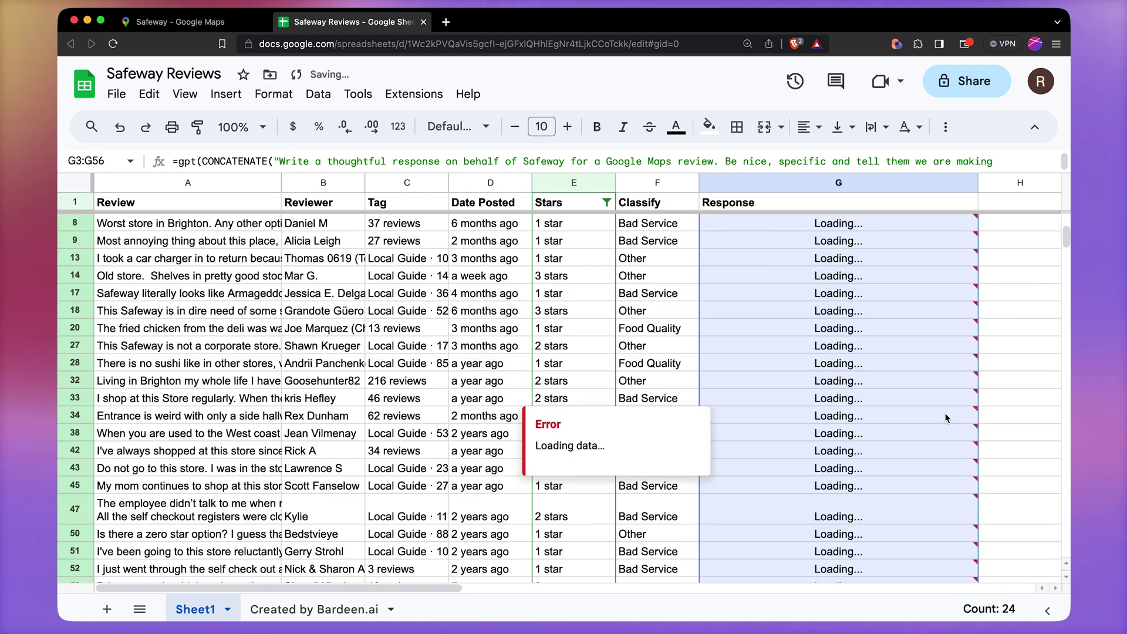
{"action": "scroll", "coordinate": [946, 418], "scroll_direction": "up", "scroll_amount": 3}
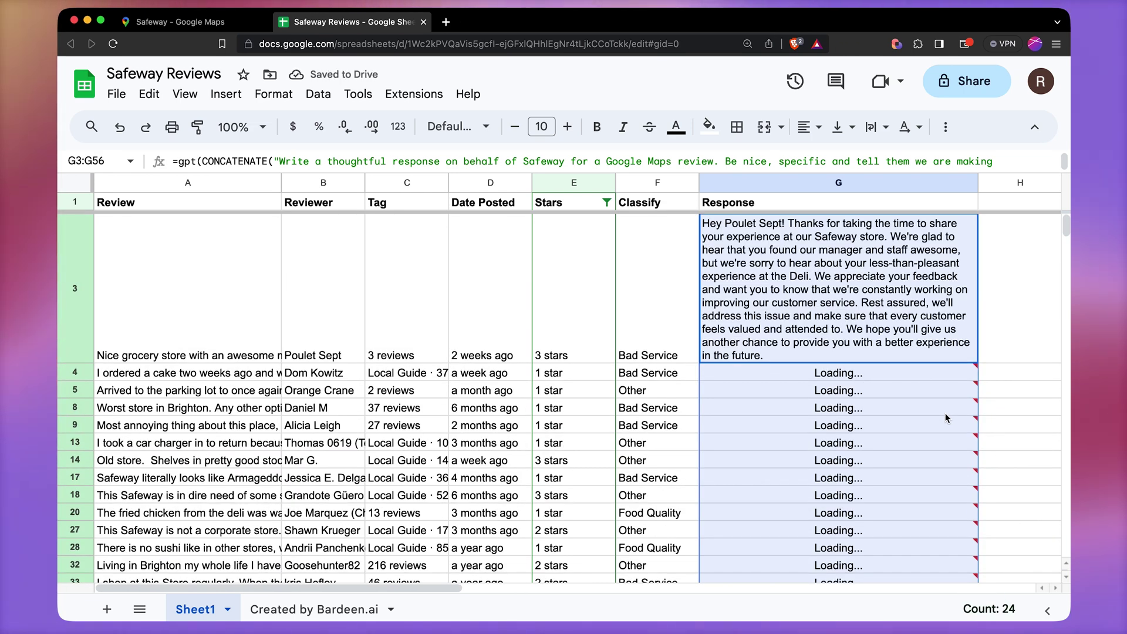